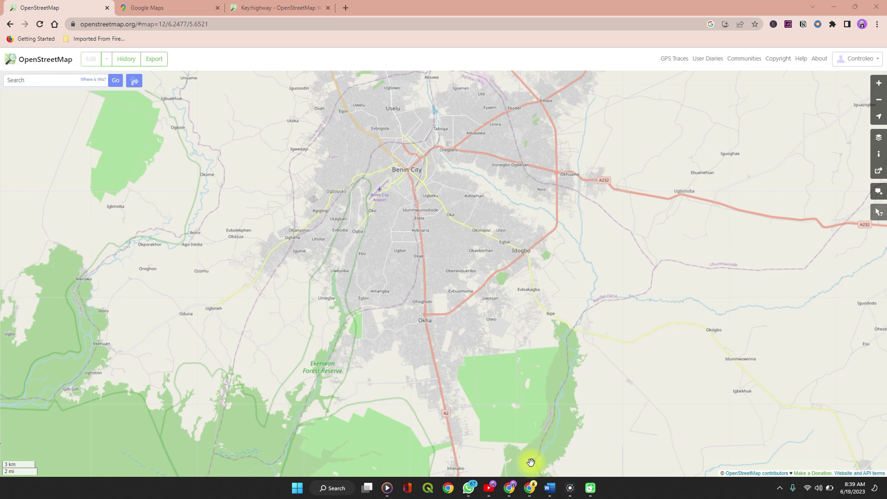
- View the account sign-up form in the other browser window, and return to the map of Benin City
{"action": "left_click", "coordinate": [529, 489]}
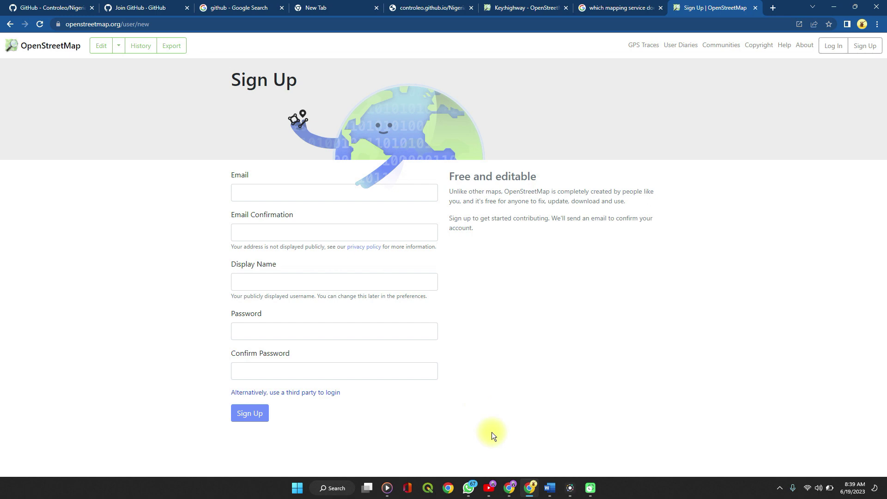
{"action": "left_click", "coordinate": [530, 487]}
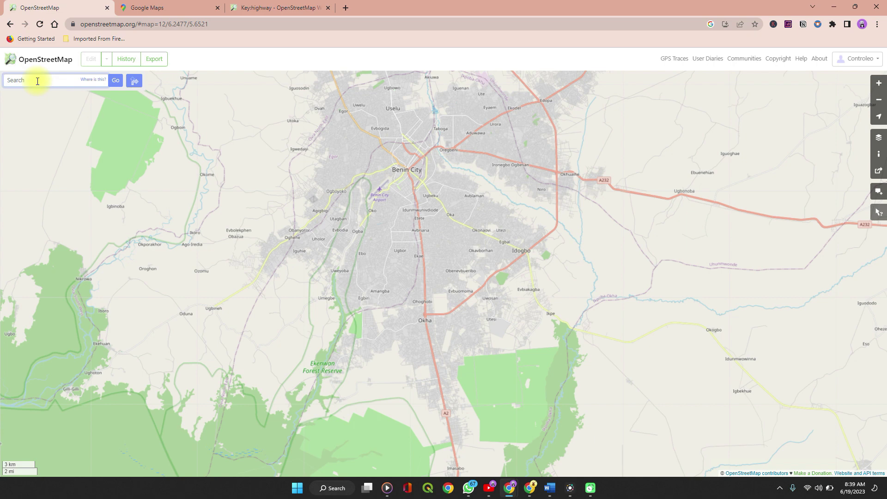
- Search the map for "University of benin" and view the streets around the campus
{"action": "type", "text": "Ur"}
{"action": "type", "text": "iver"}
{"action": "type", "text": "sity "}
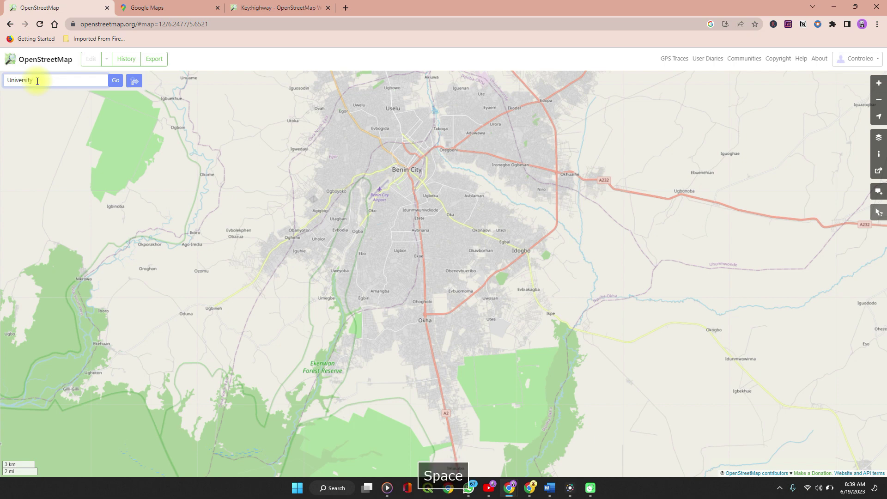
{"action": "type", "text": "of benin"}
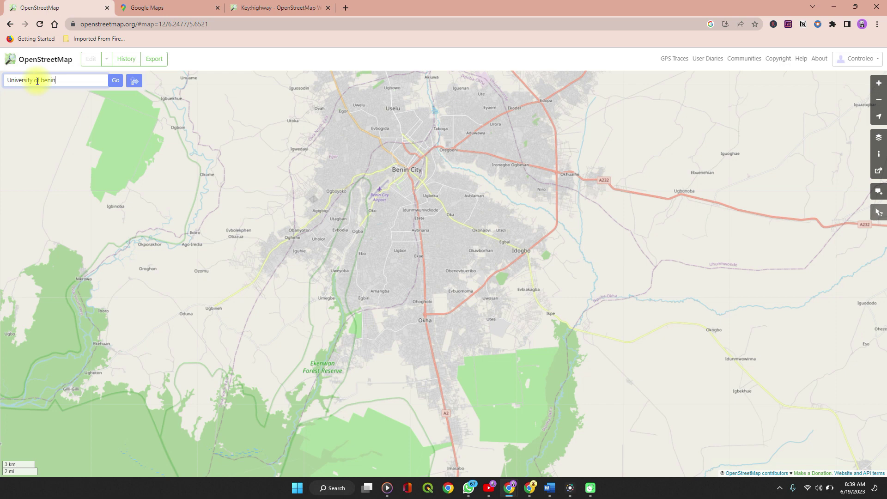
{"action": "key", "text": "Return"}
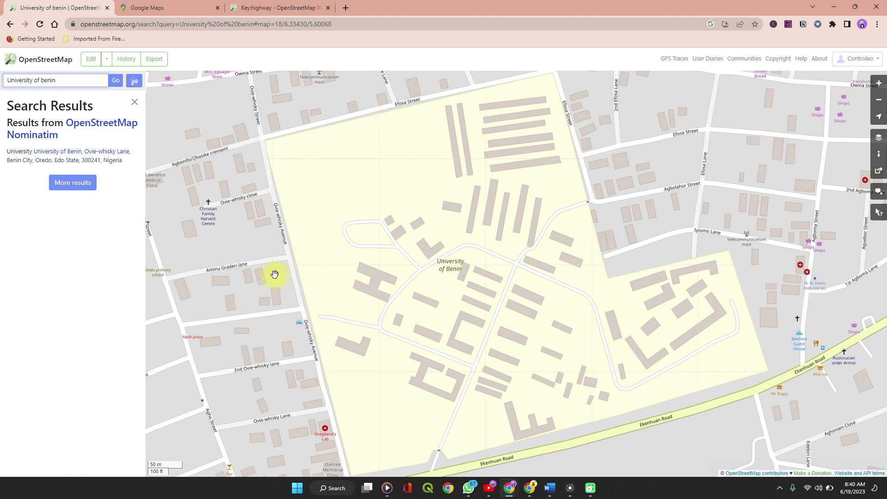
{"action": "left_click_drag", "start_coordinate": [241, 266], "coordinate": [349, 361]}
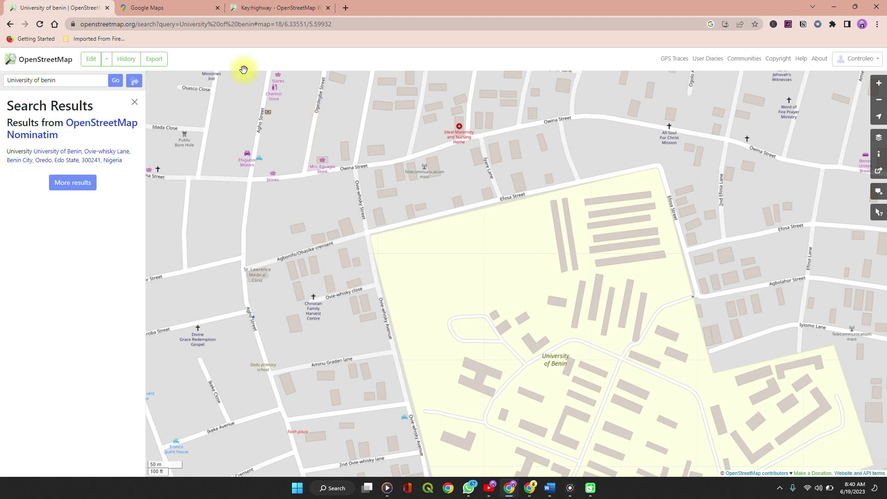
- Switch to Google Maps and examine the options offered for a spot just north of Nwaokegiobi St
{"action": "left_click", "coordinate": [159, 10]}
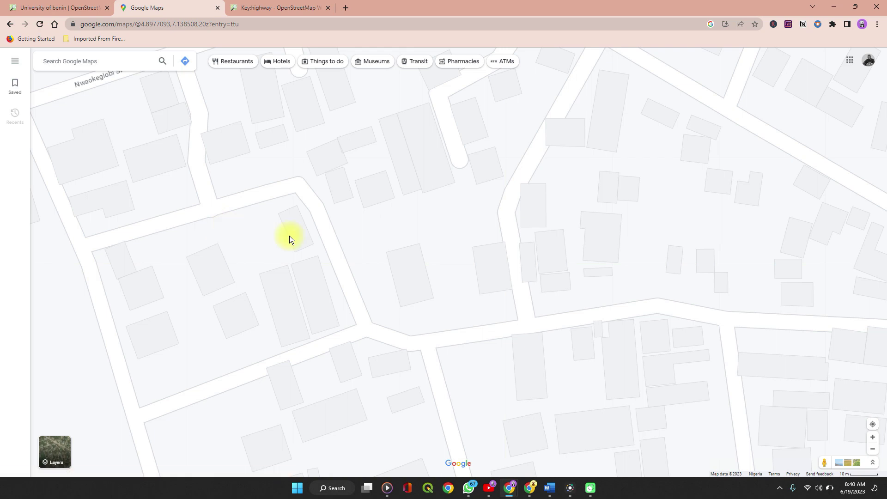
{"action": "scroll", "coordinate": [290, 236], "scroll_direction": "down", "scroll_amount": 1}
{"action": "scroll", "coordinate": [289, 236], "scroll_direction": "down", "scroll_amount": 3}
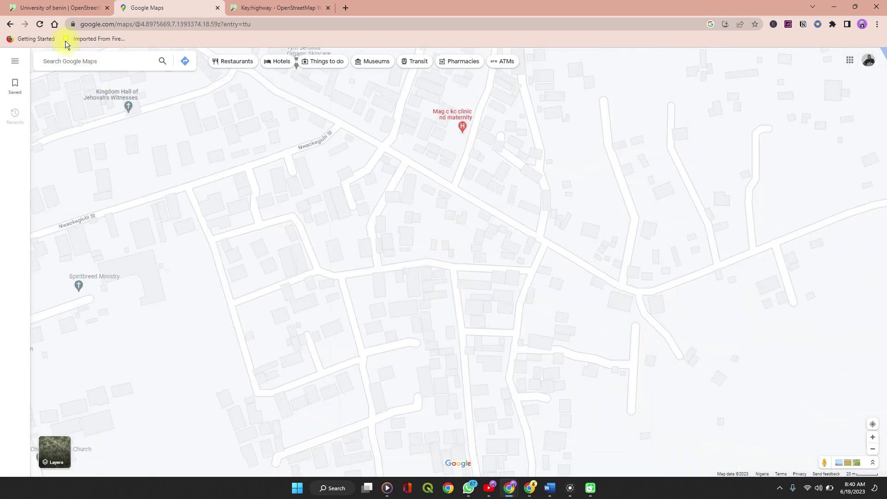
{"action": "left_click", "coordinate": [231, 133]}
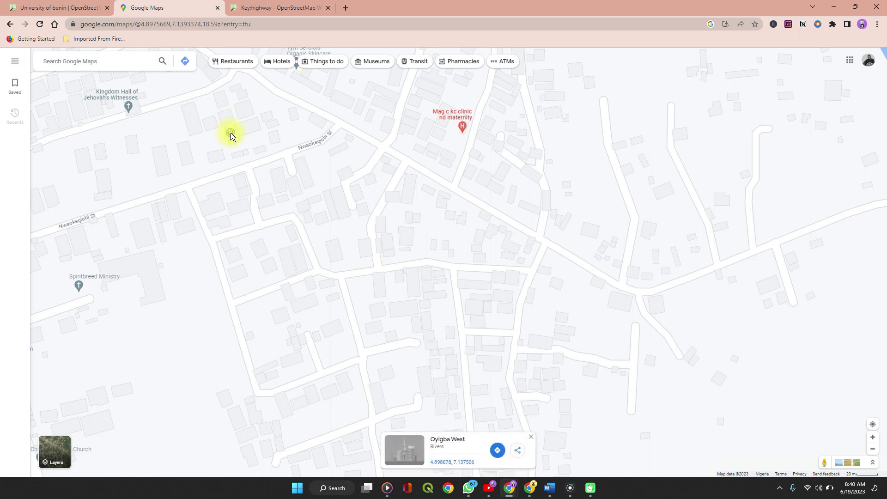
{"action": "right_click", "coordinate": [231, 132]}
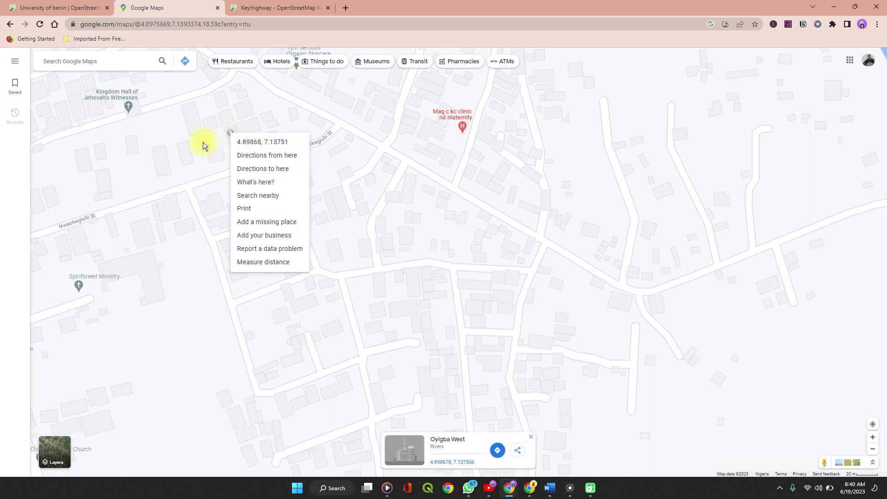
{"action": "left_click", "coordinate": [195, 184]}
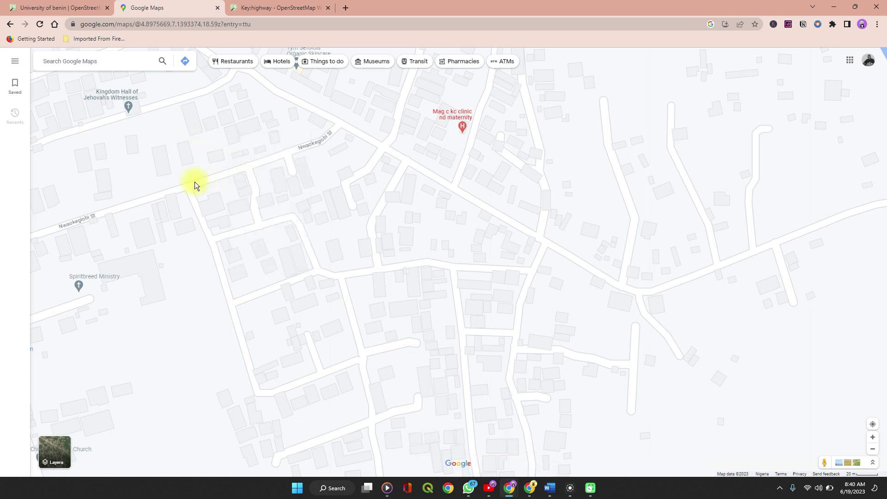
- Return to OpenStreetMap, open the University of Benin area for editing and discard the unsaved changes from the previous session
{"action": "left_click", "coordinate": [85, 8]}
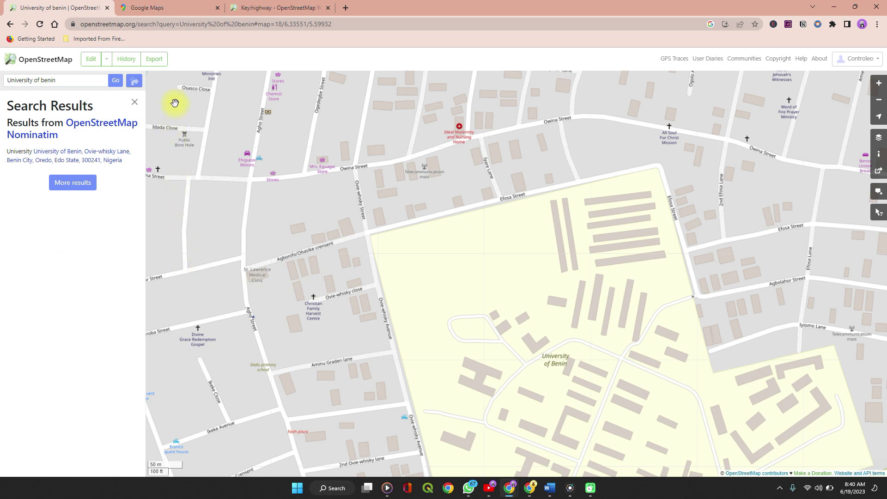
{"action": "left_click", "coordinate": [91, 64]}
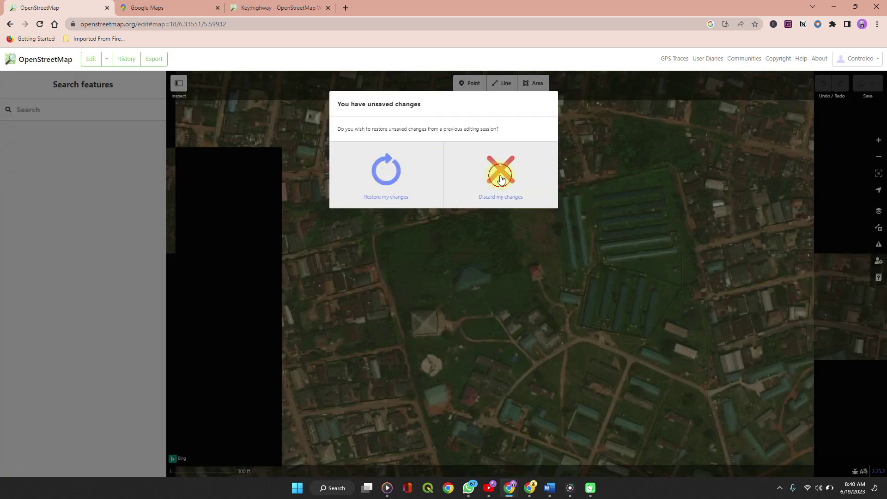
{"action": "left_click", "coordinate": [500, 171]}
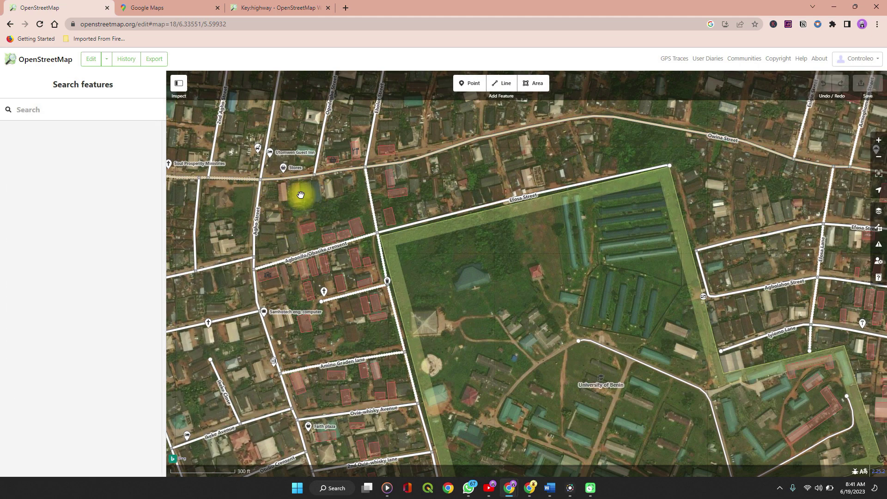
- Examine the attributes of an existing building between Owina Street and Efosa Street, and clear the selection
{"action": "left_click", "coordinate": [389, 228]}
{"action": "key", "text": "Escape"}
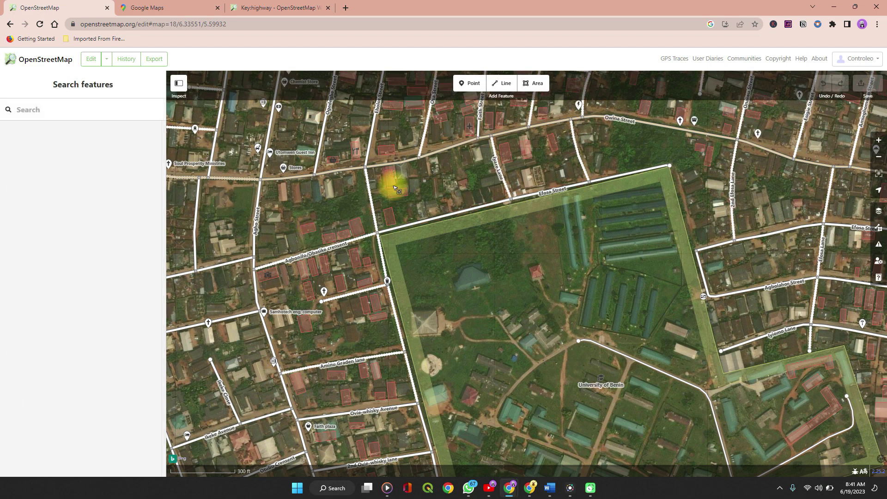
{"action": "left_click", "coordinate": [395, 188]}
{"action": "scroll", "coordinate": [395, 189], "scroll_direction": "up", "scroll_amount": 1}
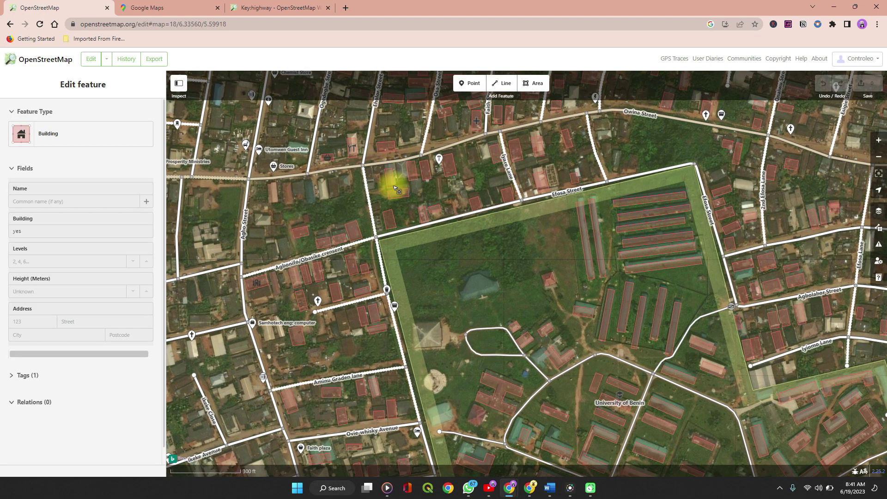
{"action": "scroll", "coordinate": [395, 188], "scroll_direction": "up", "scroll_amount": 2}
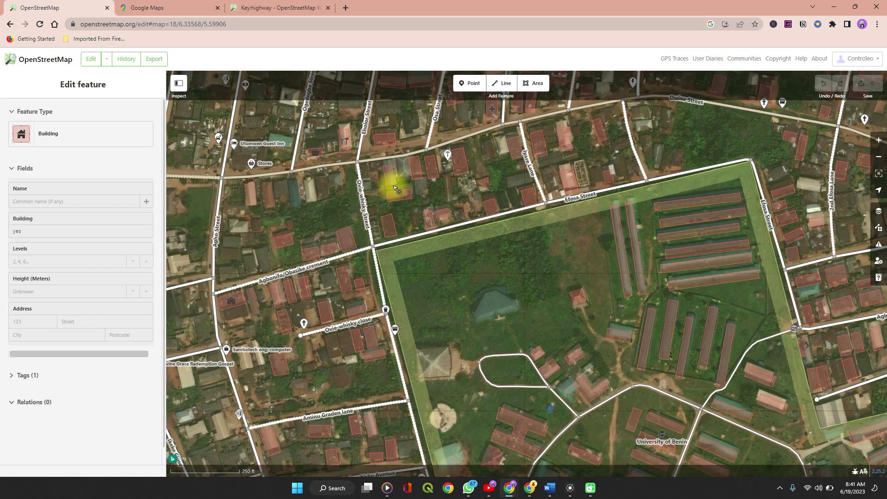
{"action": "scroll", "coordinate": [395, 188], "scroll_direction": "up", "scroll_amount": 2}
{"action": "left_click", "coordinate": [267, 198]}
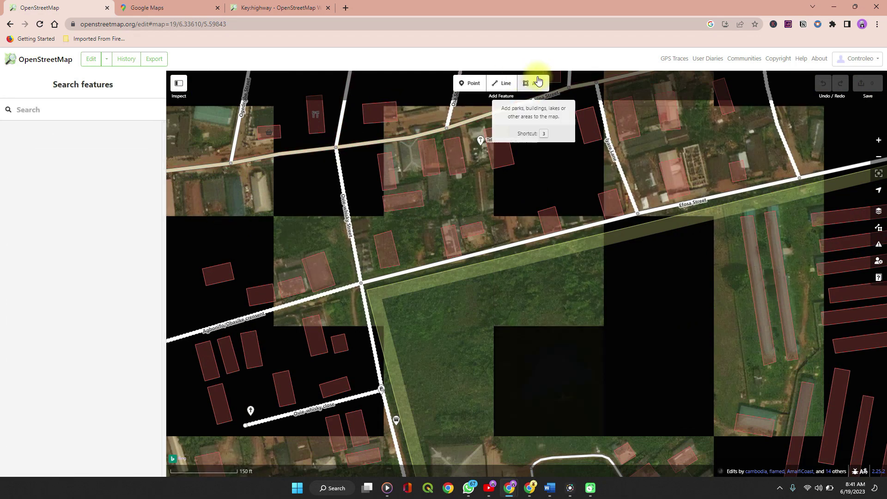
- Trace a four-cornered area over the unmapped roof south of Owina Street, just west of the blue-roofed building
{"action": "left_click", "coordinate": [543, 85]}
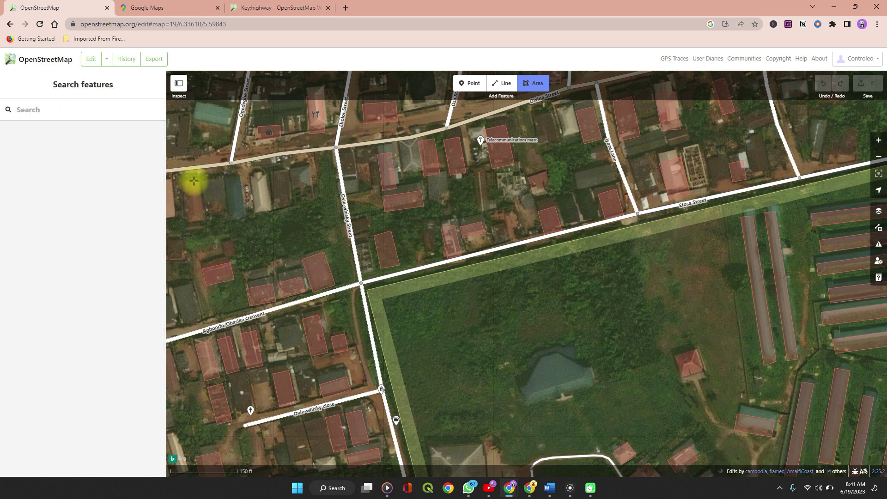
{"action": "scroll", "coordinate": [191, 180], "scroll_direction": "up", "scroll_amount": 1}
{"action": "scroll", "coordinate": [192, 181], "scroll_direction": "up", "scroll_amount": 3}
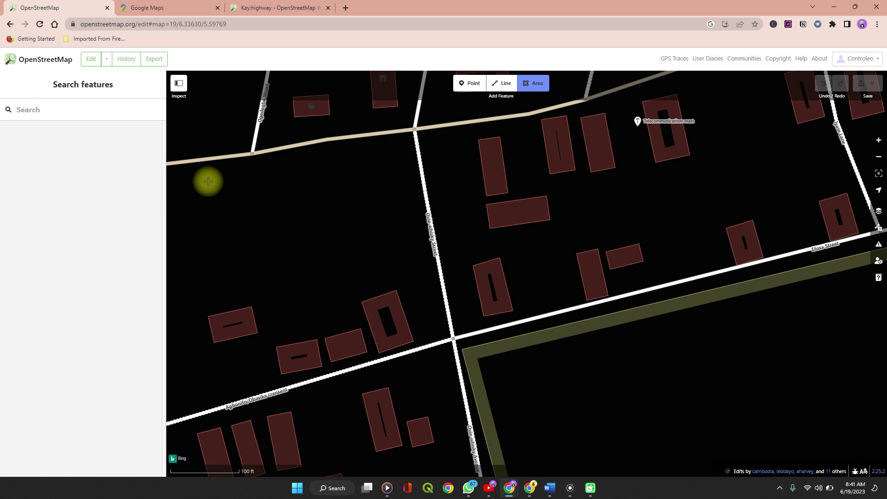
{"action": "scroll", "coordinate": [208, 181], "scroll_direction": "down", "scroll_amount": 1}
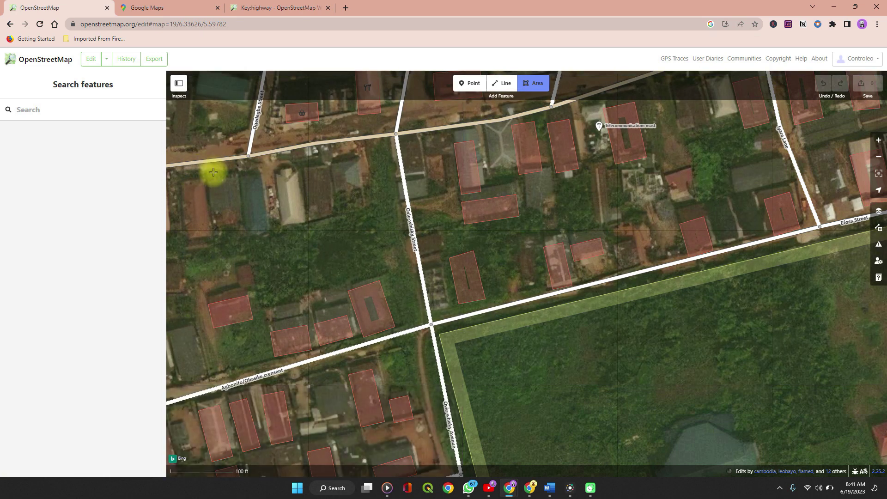
{"action": "left_click", "coordinate": [207, 179]}
{"action": "left_click", "coordinate": [238, 174]}
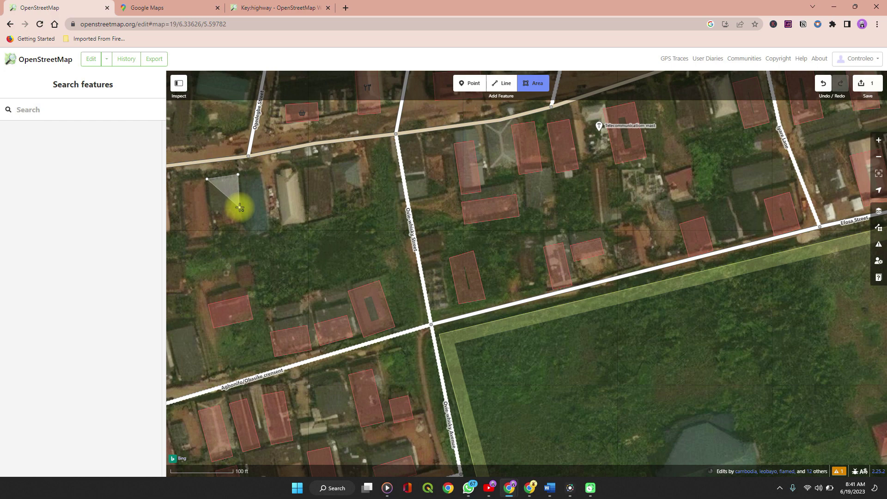
{"action": "left_click", "coordinate": [240, 208]}
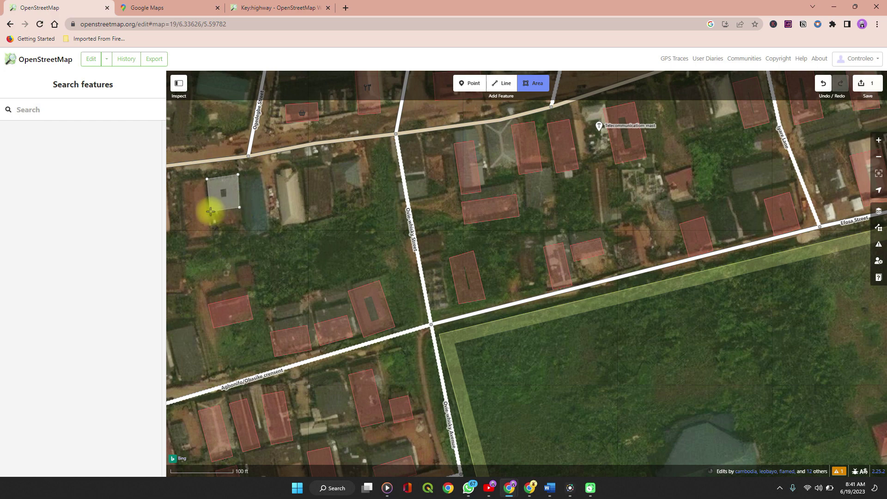
{"action": "left_click", "coordinate": [210, 211]}
{"action": "left_click", "coordinate": [210, 211]}
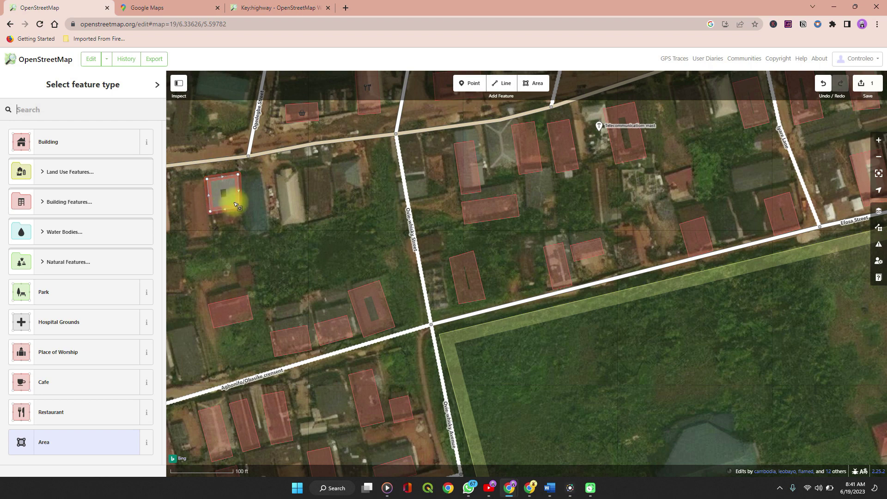
- Square the corners of the traced area and set its feature type to Building
{"action": "right_click", "coordinate": [209, 193]}
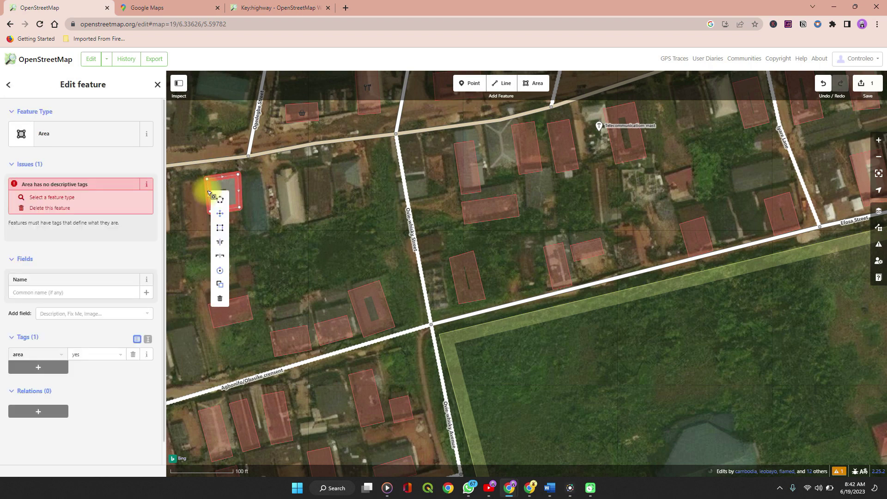
{"action": "left_click", "coordinate": [221, 228]}
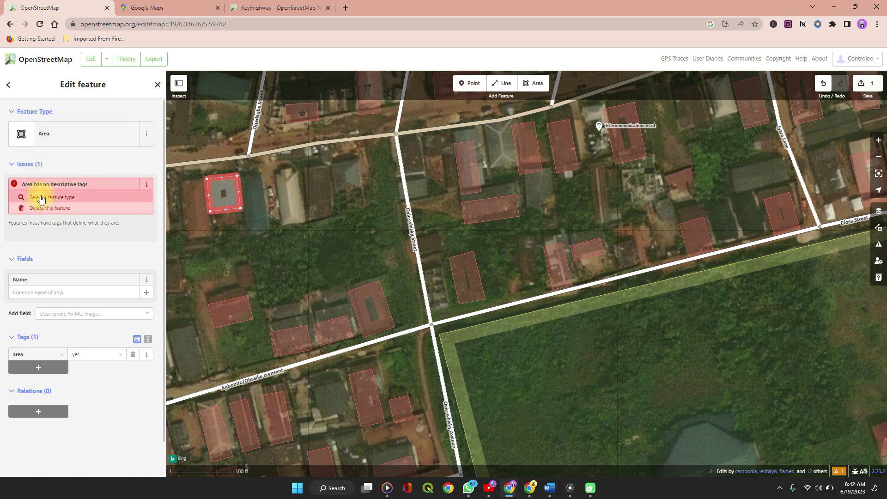
{"action": "left_click", "coordinate": [61, 143]}
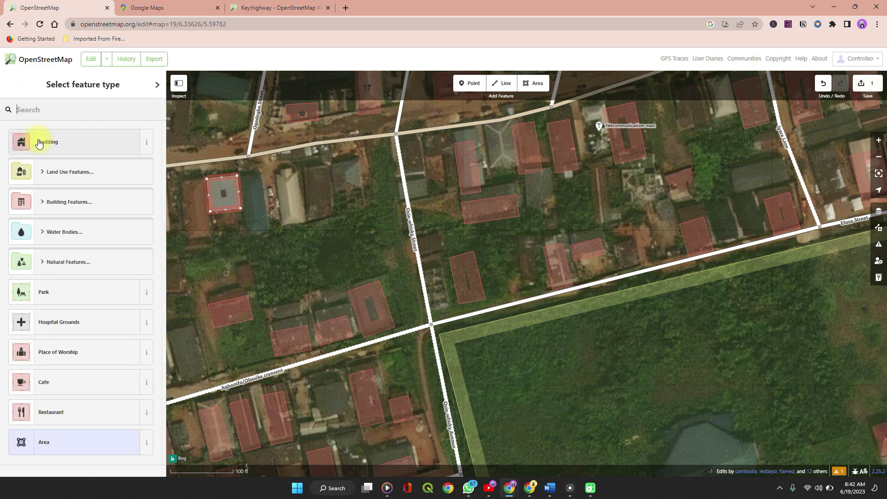
{"action": "left_click", "coordinate": [40, 144]}
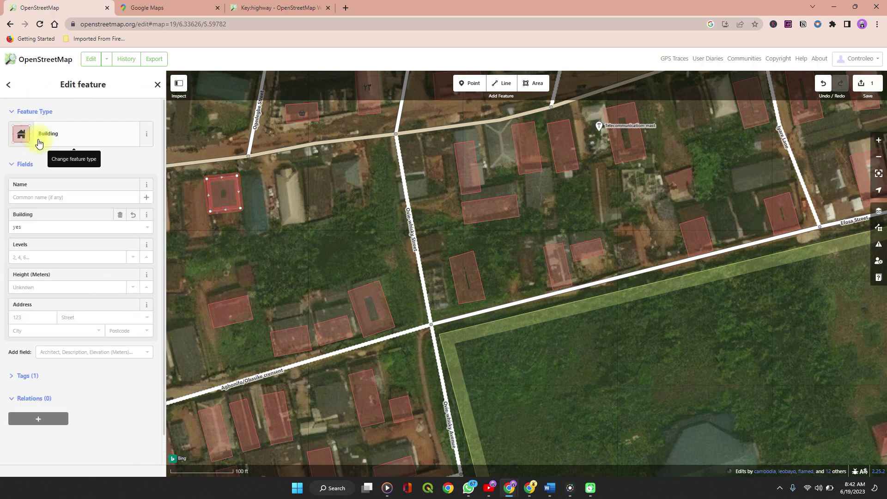
- Expand the new building's tags and relations and review its attribute fields
{"action": "scroll", "coordinate": [55, 196], "scroll_direction": "down", "scroll_amount": 1}
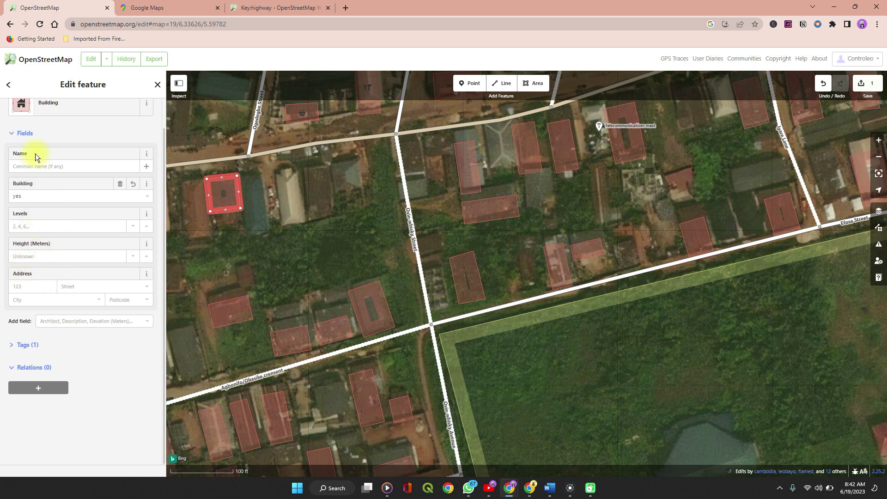
{"action": "left_click", "coordinate": [12, 345]}
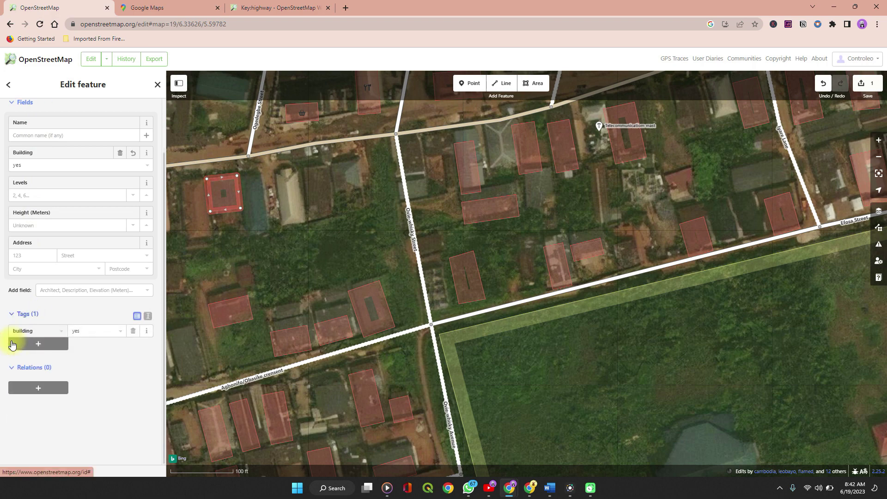
{"action": "left_click", "coordinate": [12, 368]}
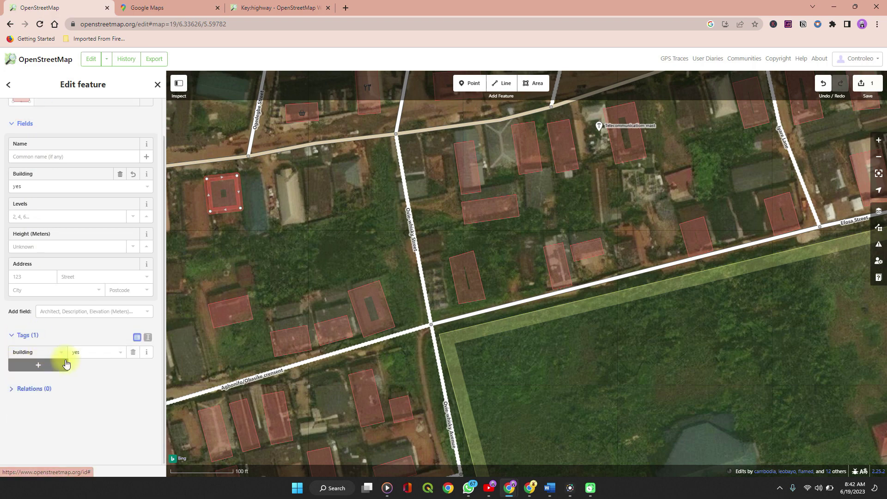
{"action": "left_click", "coordinate": [11, 391]}
{"action": "scroll", "coordinate": [84, 217], "scroll_direction": "up", "scroll_amount": 2}
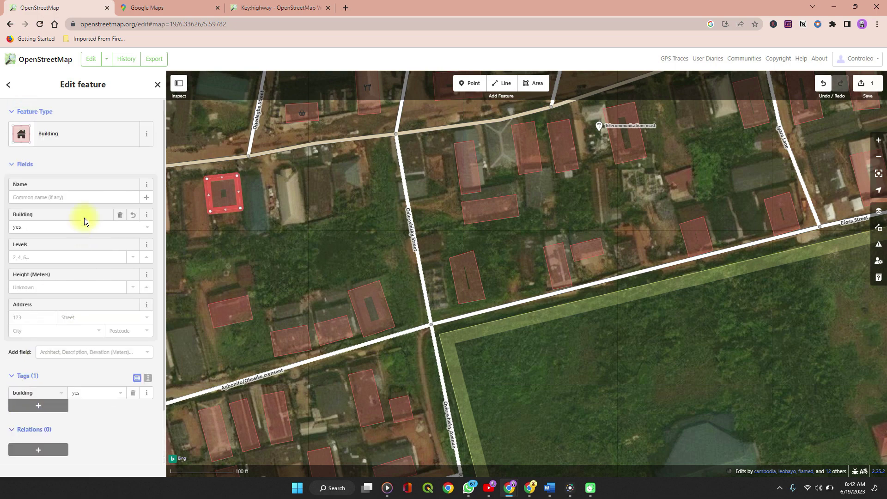
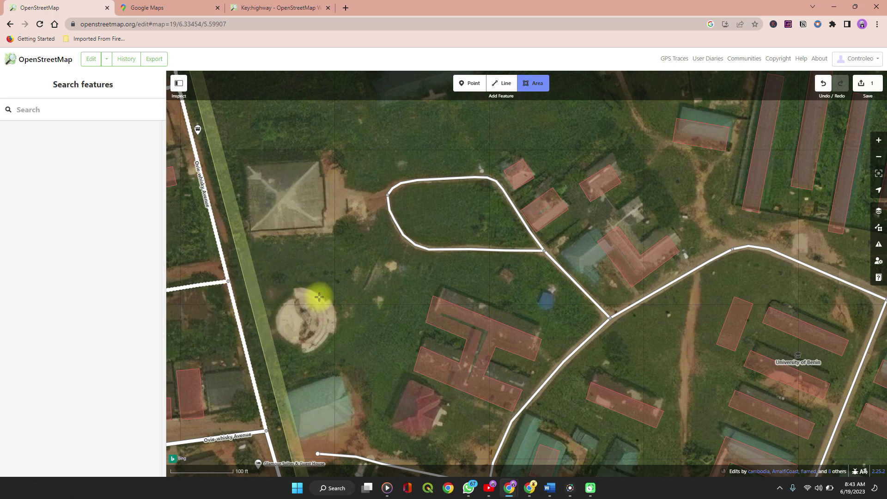
{"action": "left_click", "coordinate": [284, 303]}
{"action": "left_click", "coordinate": [298, 298]}
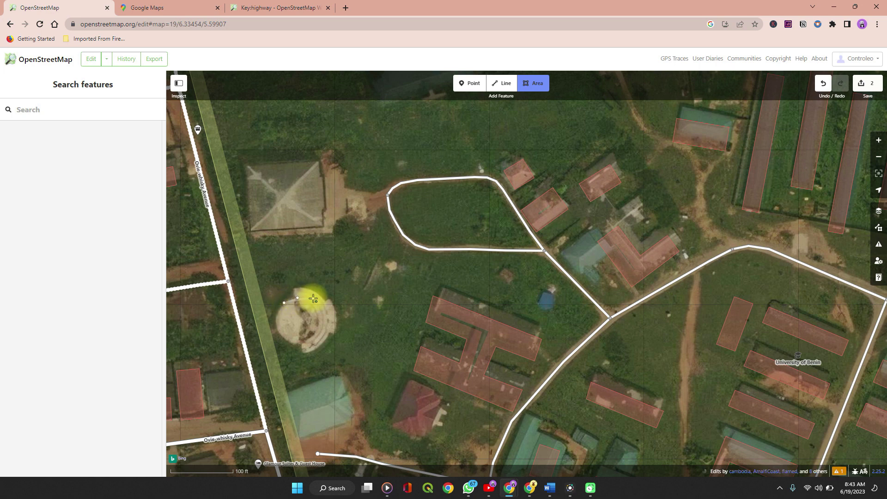
{"action": "key", "text": "Escape"}
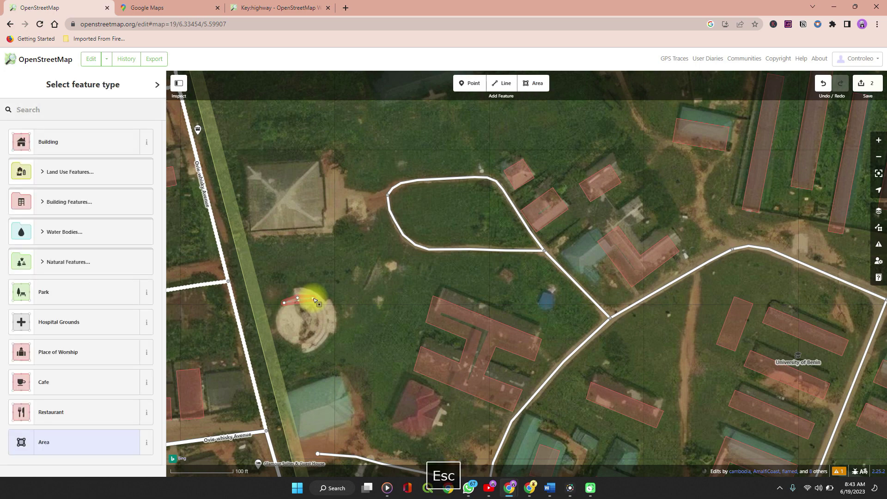
{"action": "key", "text": "Escape"}
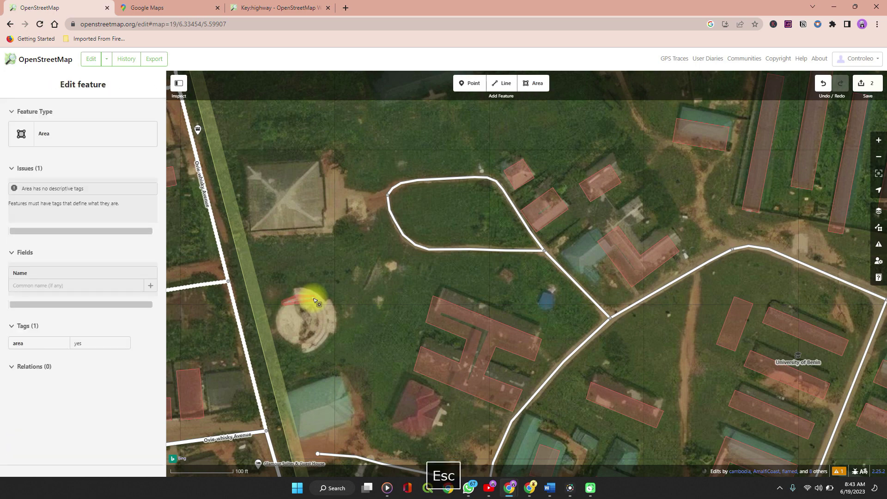
{"action": "key", "text": "Delete"}
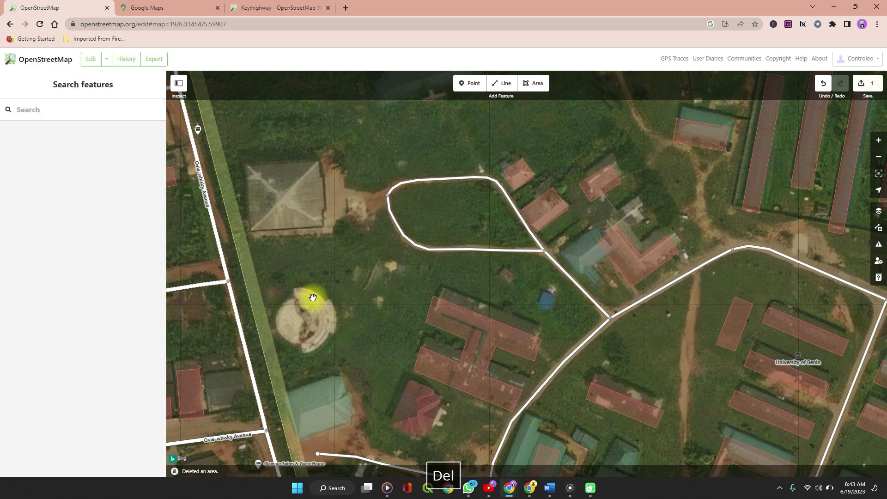
- Trace an area around the outer edge of the unmapped circular structure just east of Ovie-whisky Avenue
{"action": "left_click", "coordinate": [539, 84]}
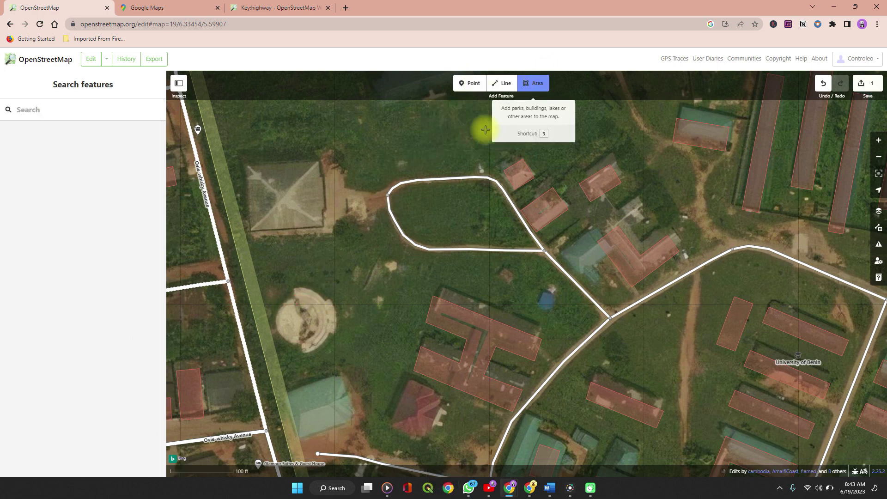
{"action": "left_click", "coordinate": [296, 287]}
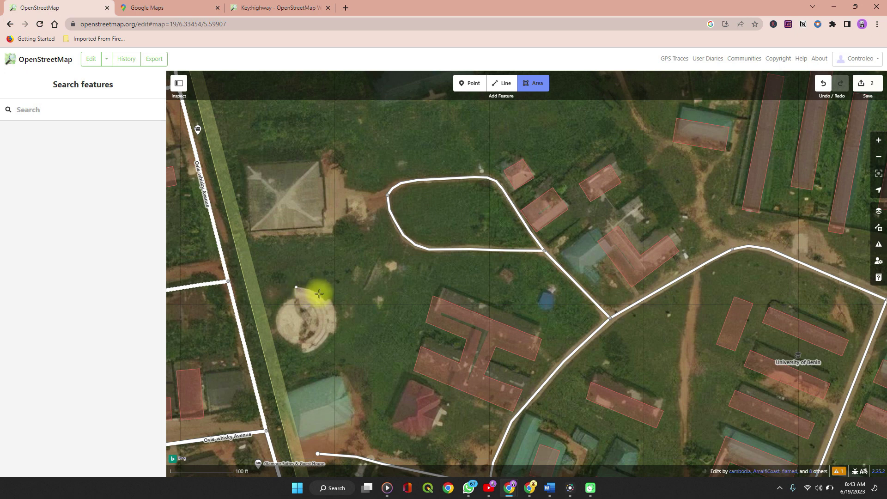
{"action": "left_click", "coordinate": [319, 294]}
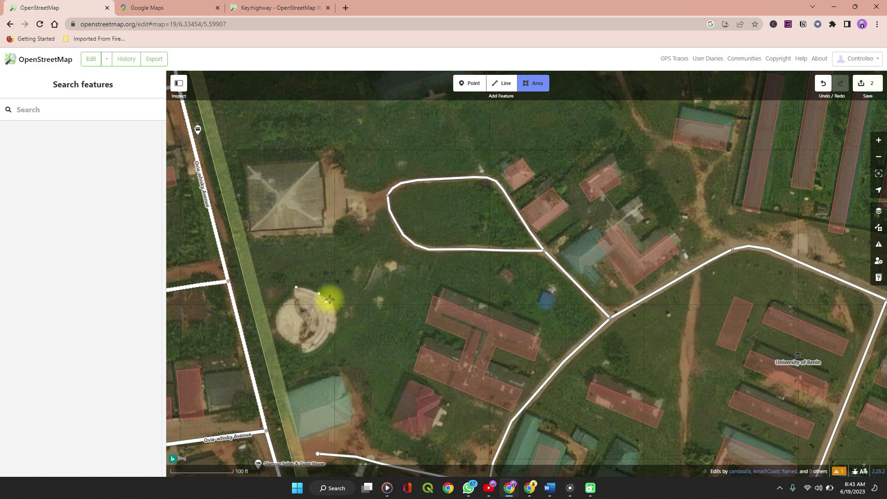
{"action": "mouse_move", "coordinate": [327, 304]}
{"action": "left_mouse_down"}
{"action": "mouse_move", "coordinate": [341, 332]}
{"action": "mouse_move", "coordinate": [334, 333]}
{"action": "left_mouse_up"}
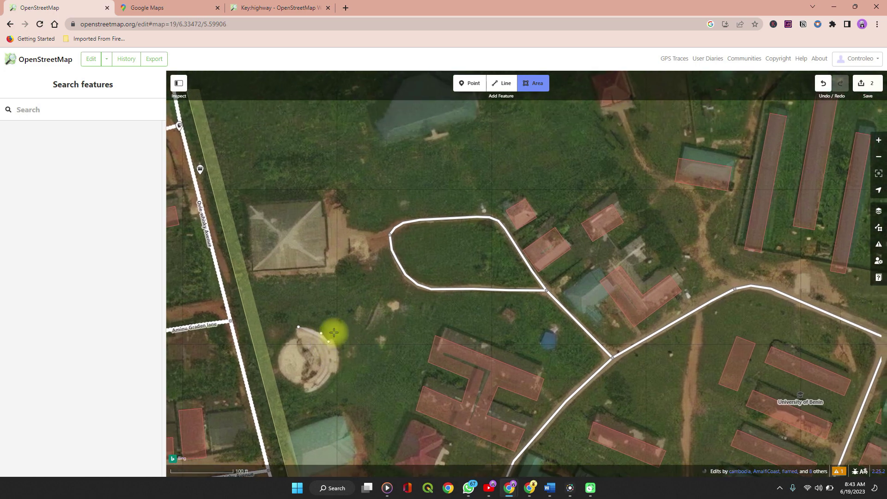
{"action": "scroll", "coordinate": [334, 333], "scroll_direction": "down", "scroll_amount": 1}
{"action": "left_click", "coordinate": [331, 334]}
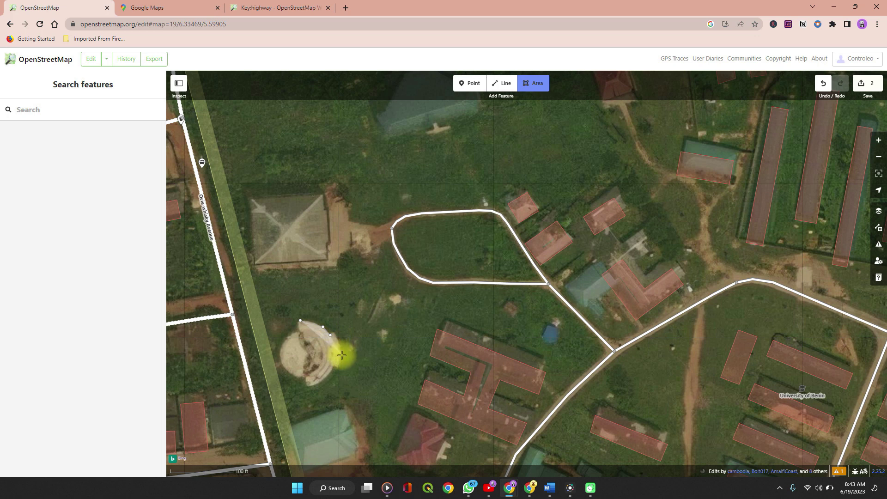
{"action": "left_click", "coordinate": [342, 356]}
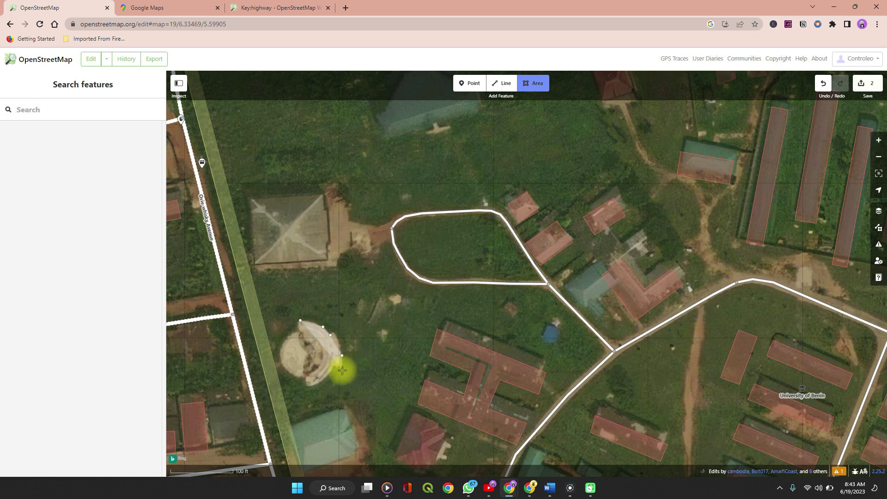
{"action": "left_click", "coordinate": [322, 383]}
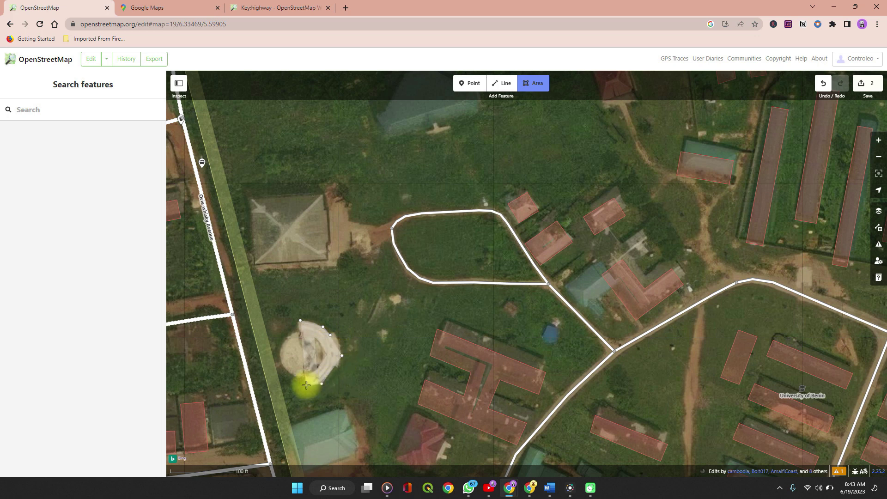
{"action": "left_click", "coordinate": [306, 386]}
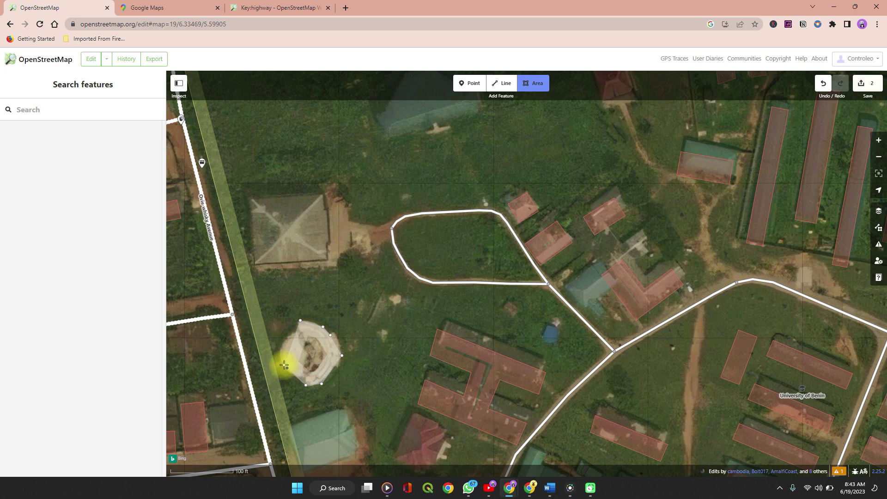
{"action": "left_click", "coordinate": [284, 365]}
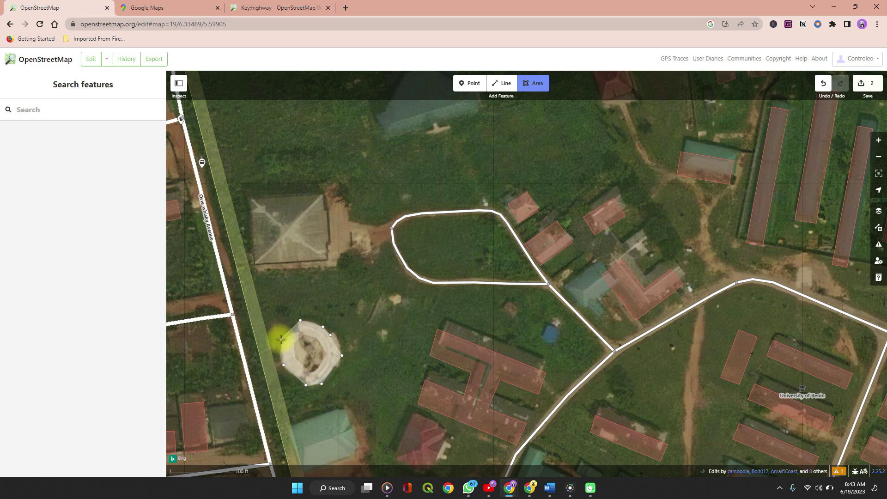
{"action": "right_click", "coordinate": [281, 340]}
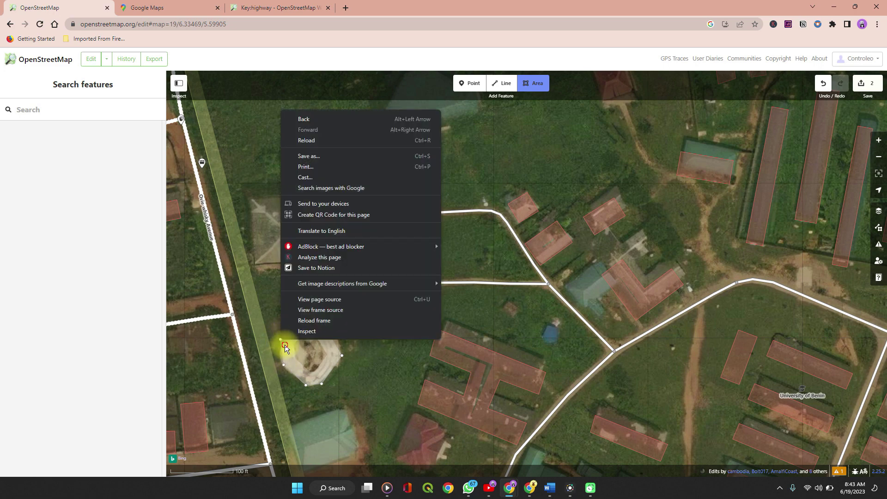
{"action": "left_click", "coordinate": [285, 345]}
{"action": "left_click", "coordinate": [286, 346]}
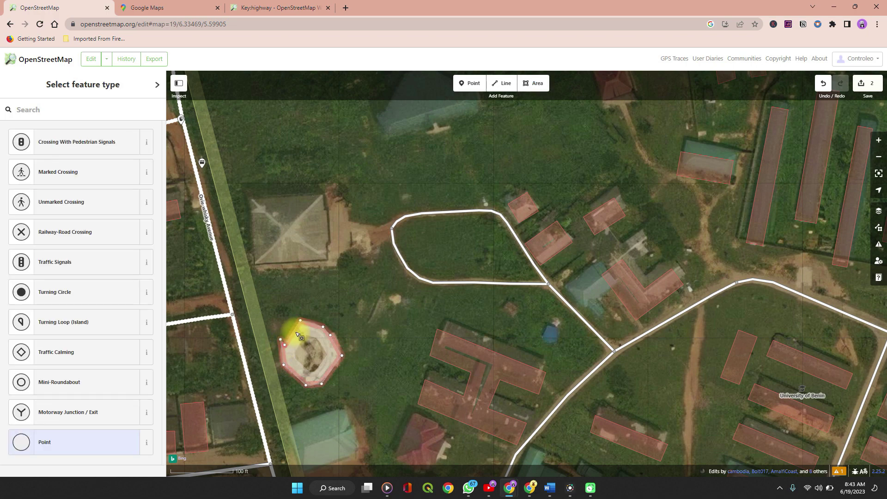
- Circularize the area traced around the round structure and set its feature type to Building
{"action": "right_click", "coordinate": [298, 335]}
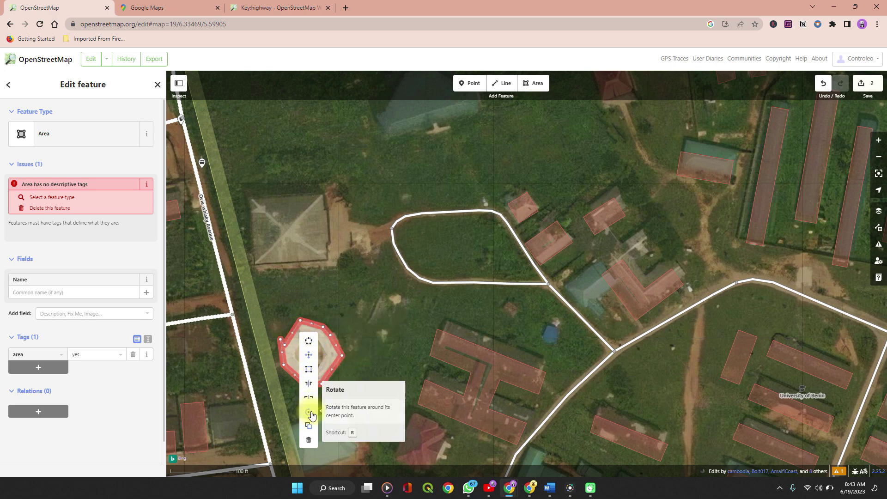
{"action": "left_click", "coordinate": [311, 342]}
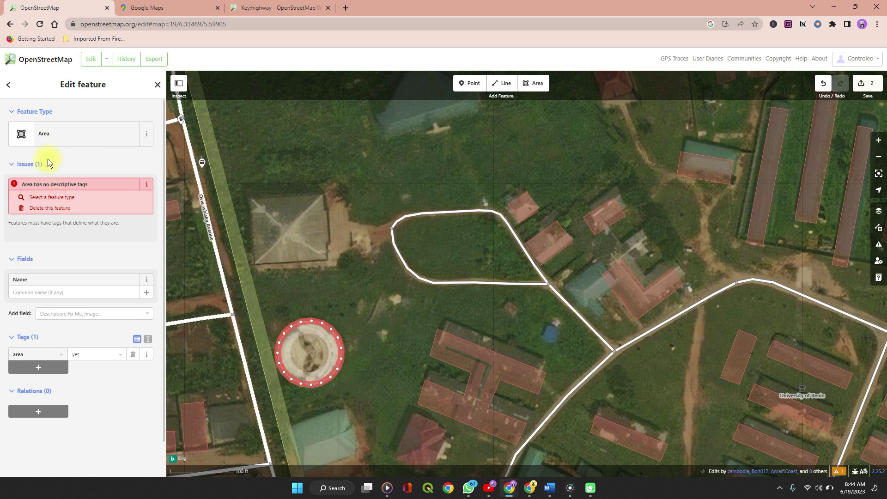
{"action": "left_click", "coordinate": [67, 144]}
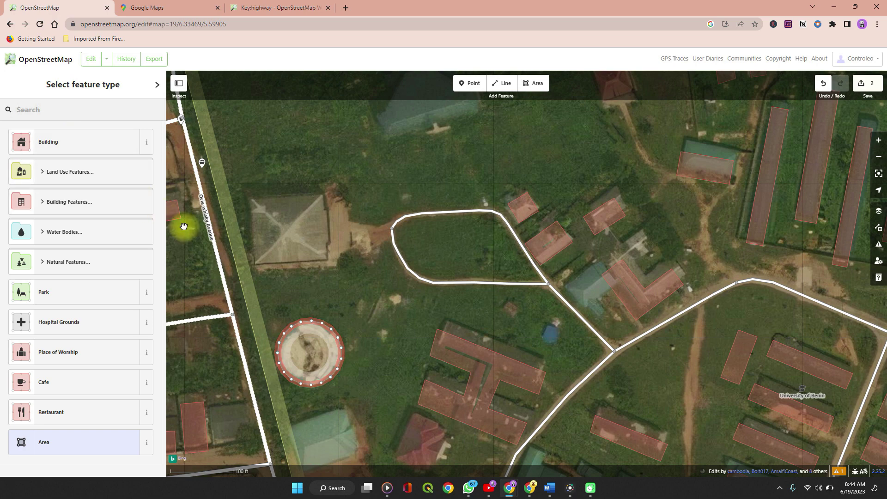
{"action": "left_click", "coordinate": [85, 149]}
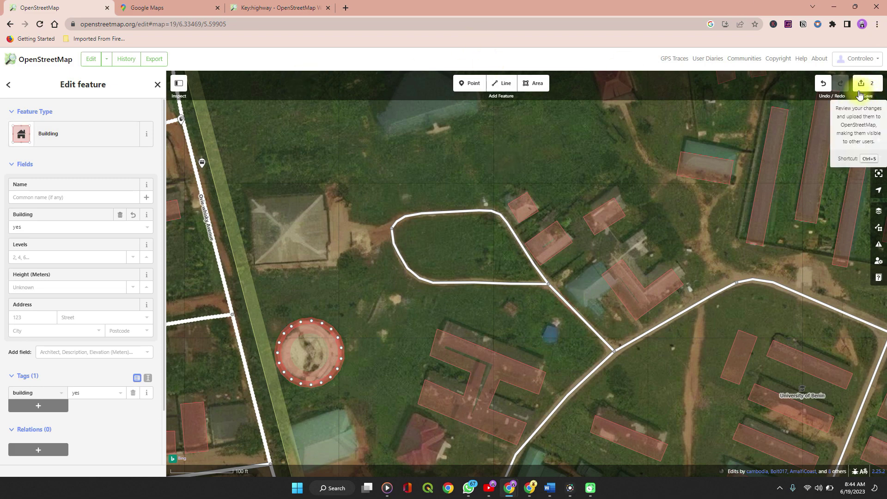
- Draw a four-point line along the dirt path running north from the road bend northwest of the University of Benin label
{"action": "left_click", "coordinate": [506, 88]}
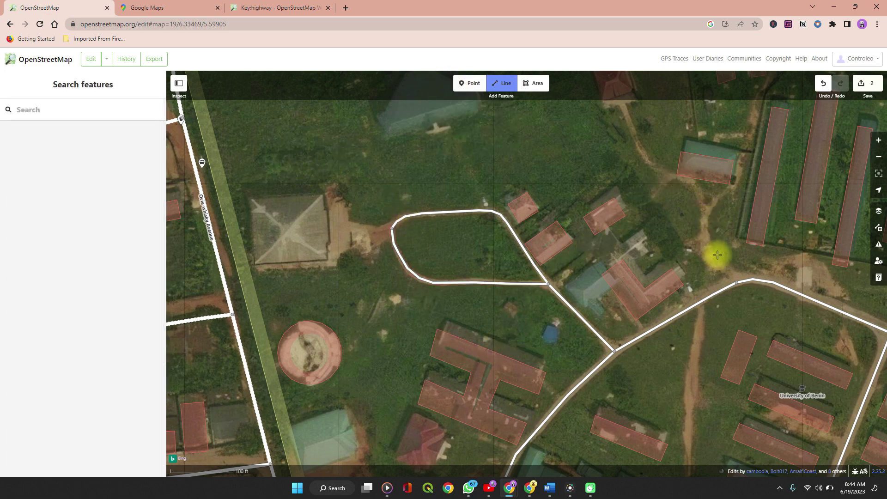
{"action": "left_click", "coordinate": [736, 275]}
{"action": "left_click", "coordinate": [718, 266]}
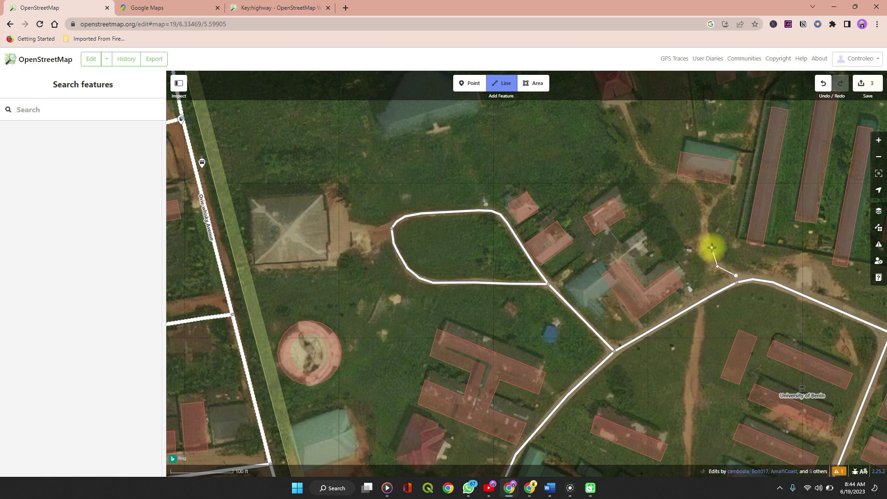
{"action": "left_click", "coordinate": [712, 247]}
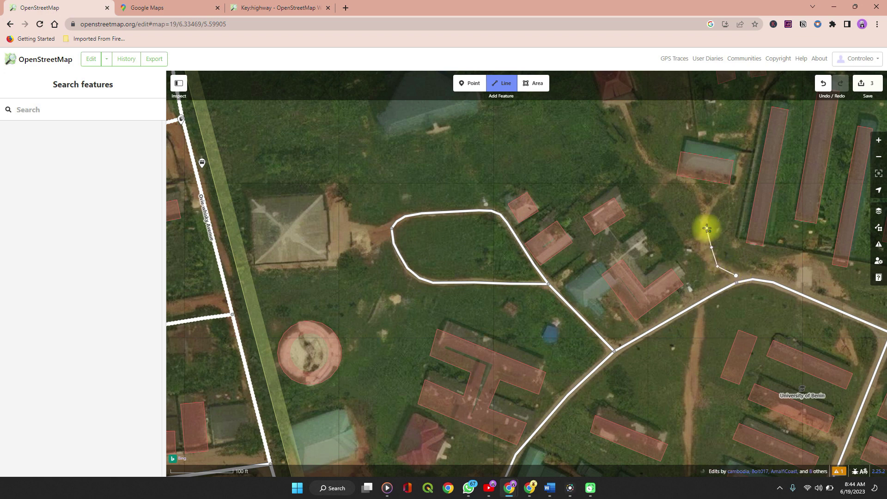
{"action": "double_click", "coordinate": [707, 228]}
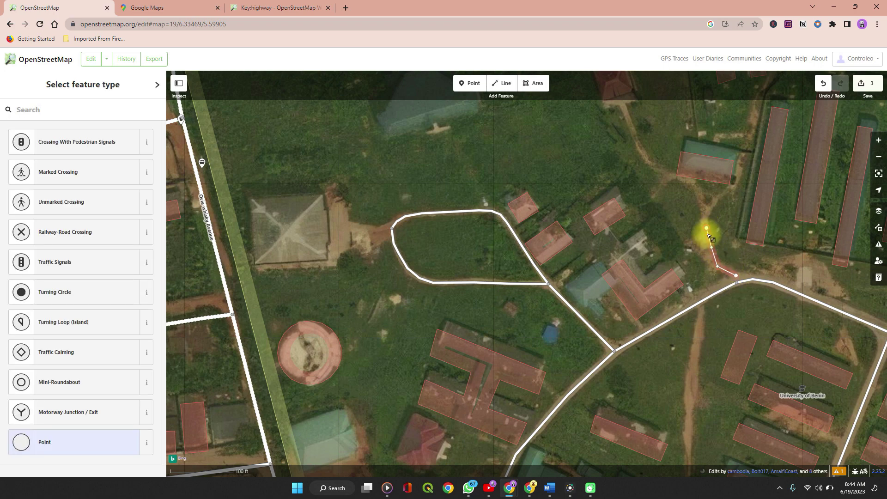
- Straighten the newly drawn path line and leave it selected
{"action": "right_click", "coordinate": [709, 235]}
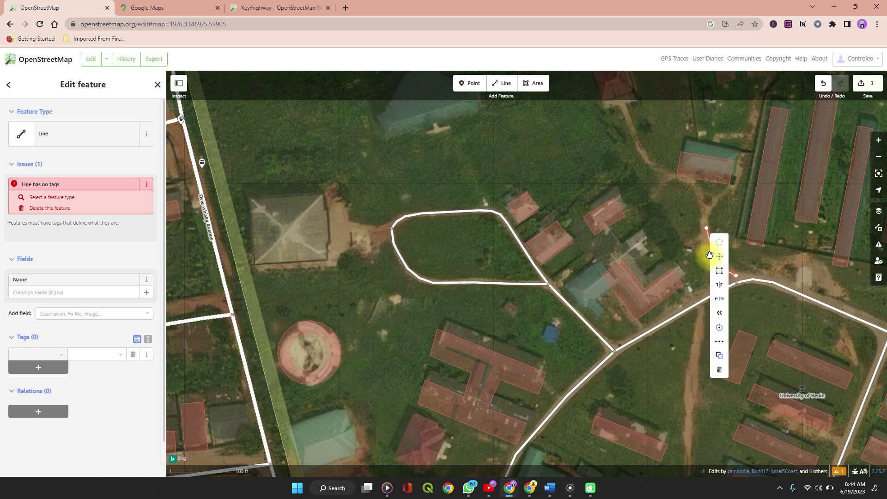
{"action": "left_click", "coordinate": [723, 341]}
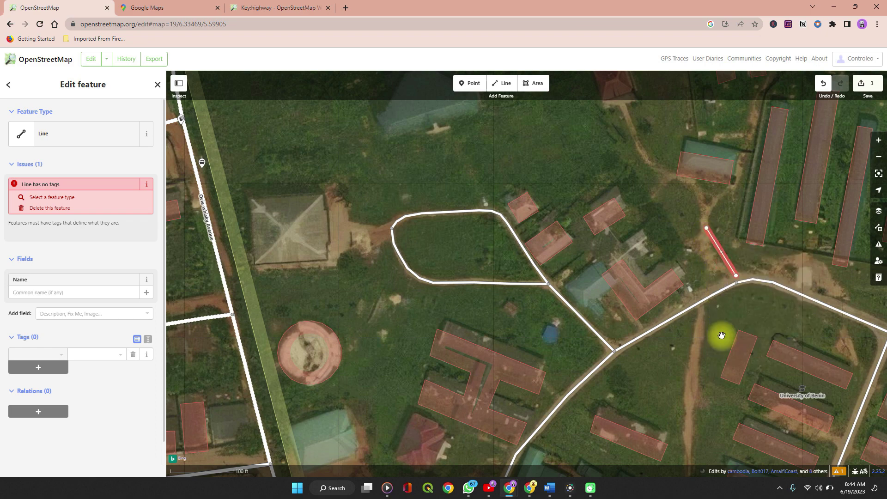
{"action": "right_click", "coordinate": [720, 252]}
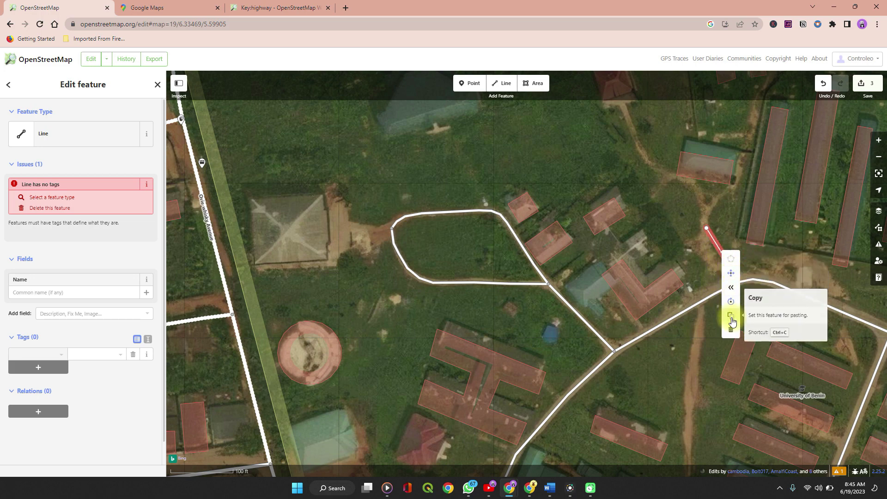
{"action": "key", "text": "Escape"}
{"action": "key", "text": "Escape"}
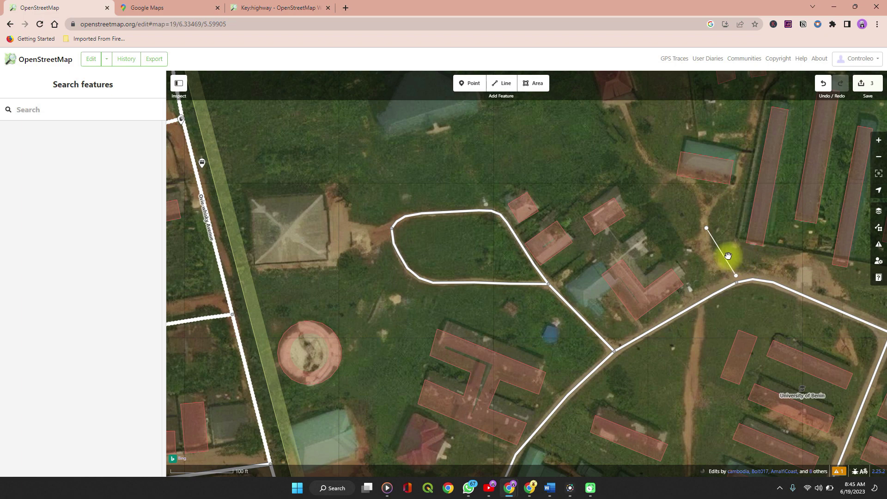
{"action": "left_click", "coordinate": [727, 260]}
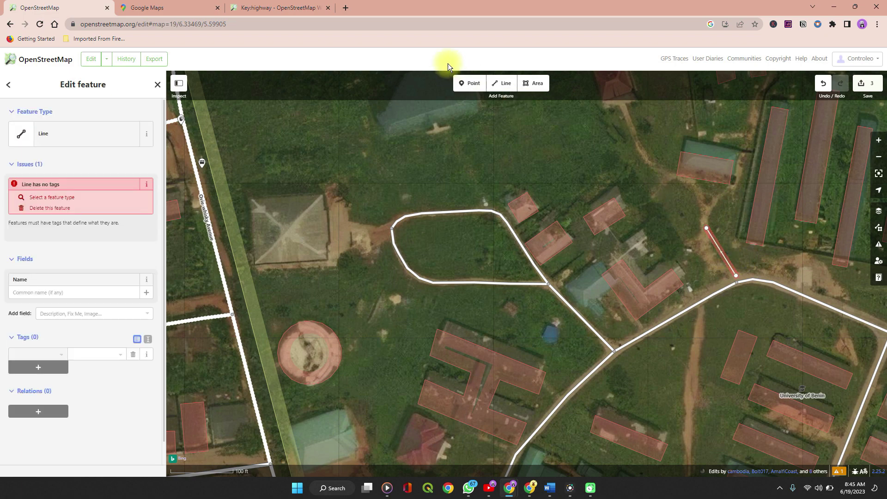
- Switch to the OpenStreetMap Wiki page Key:highway and review the tag values for roads and link roads
{"action": "left_click", "coordinate": [279, 9]}
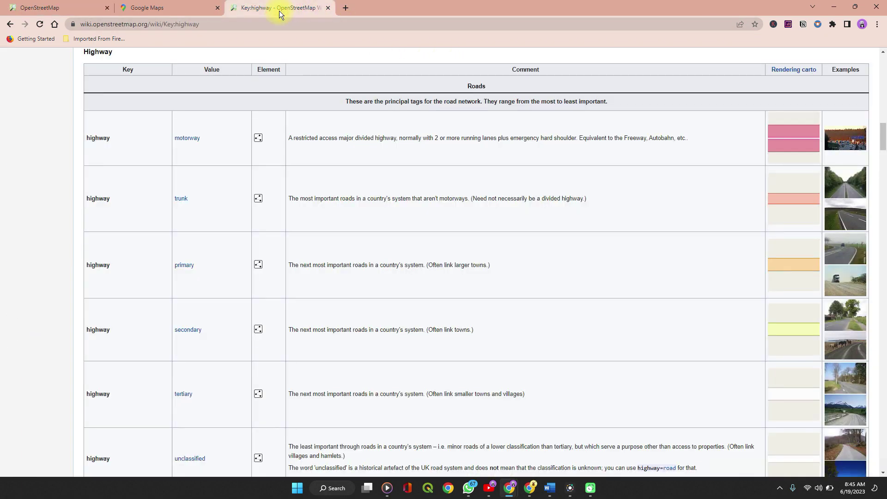
{"action": "scroll", "coordinate": [249, 170], "scroll_direction": "up", "scroll_amount": 15}
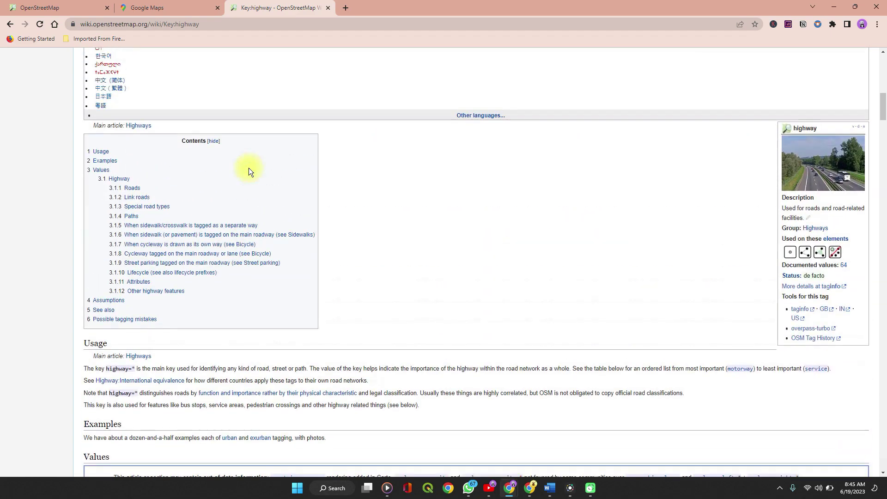
{"action": "scroll", "coordinate": [248, 170], "scroll_direction": "up", "scroll_amount": 10}
{"action": "scroll", "coordinate": [248, 170], "scroll_direction": "down", "scroll_amount": 20}
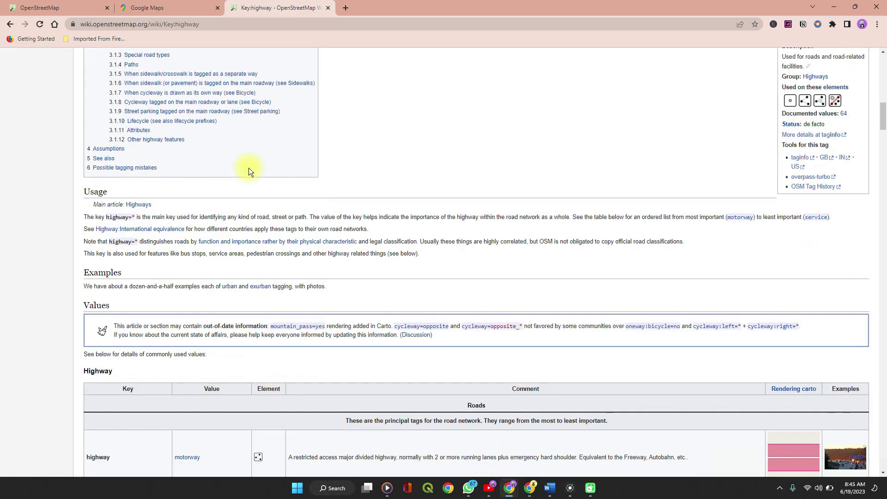
{"action": "scroll", "coordinate": [249, 170], "scroll_direction": "down", "scroll_amount": 3}
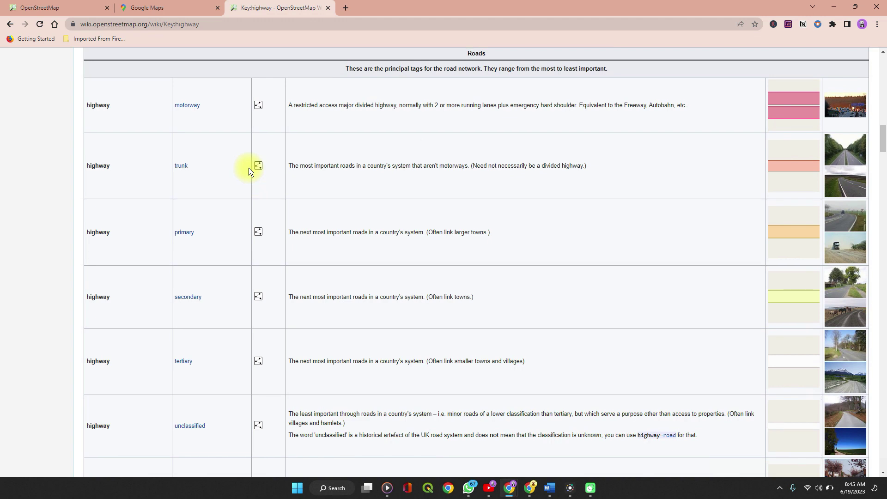
{"action": "scroll", "coordinate": [249, 168], "scroll_direction": "down", "scroll_amount": 1}
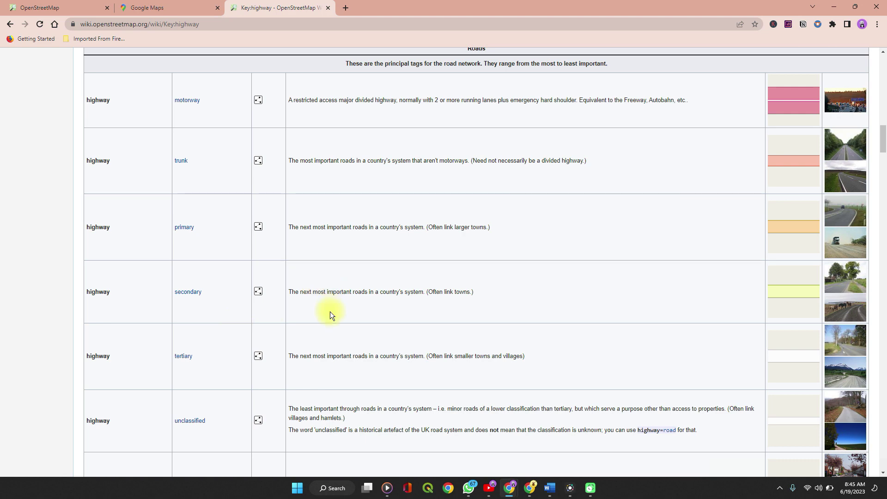
{"action": "scroll", "coordinate": [330, 313], "scroll_direction": "down", "scroll_amount": 6}
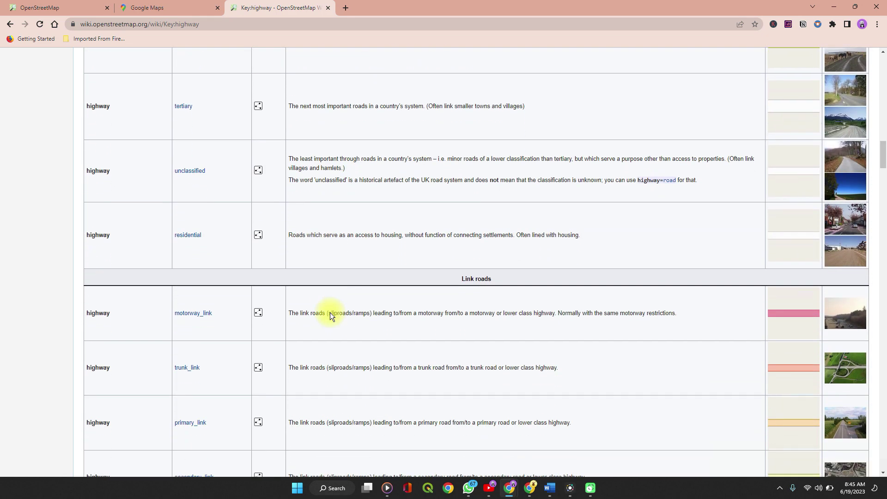
{"action": "scroll", "coordinate": [330, 312], "scroll_direction": "down", "scroll_amount": 1}
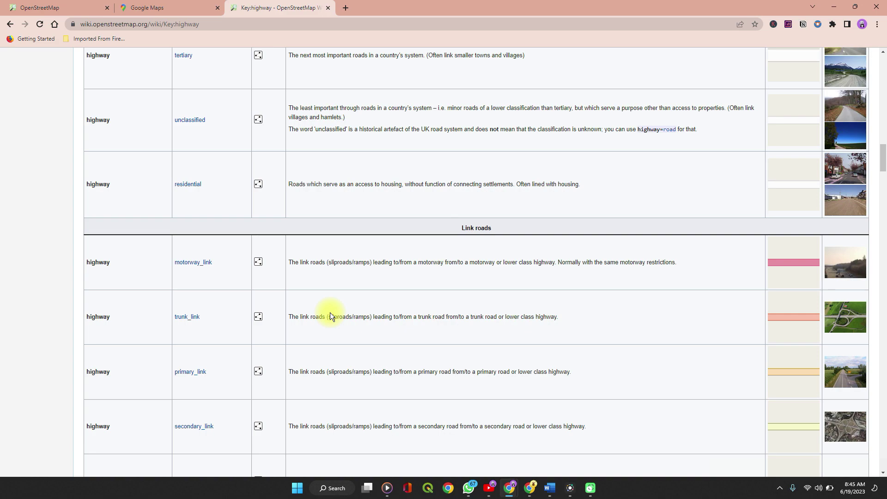
- Review the wiki's highway tag values for special road types, paths, sidewalks and cycleways
{"action": "scroll", "coordinate": [330, 312], "scroll_direction": "down", "scroll_amount": 8}
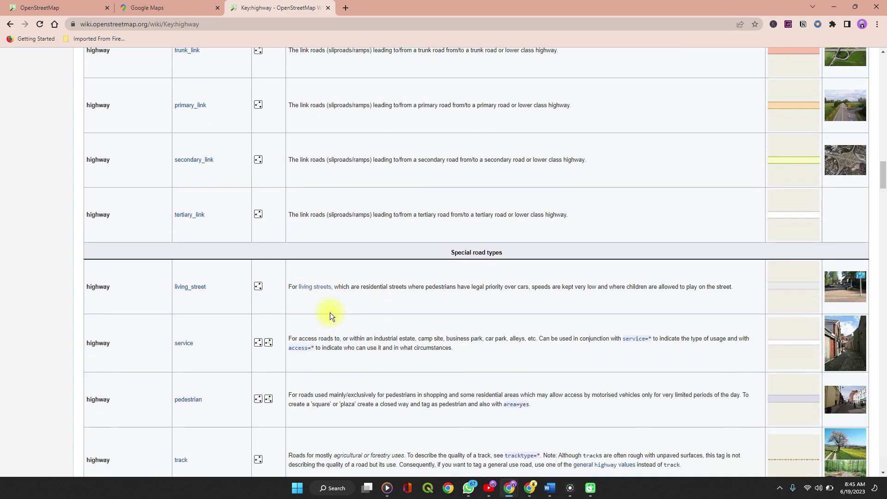
{"action": "scroll", "coordinate": [330, 313], "scroll_direction": "down", "scroll_amount": 10}
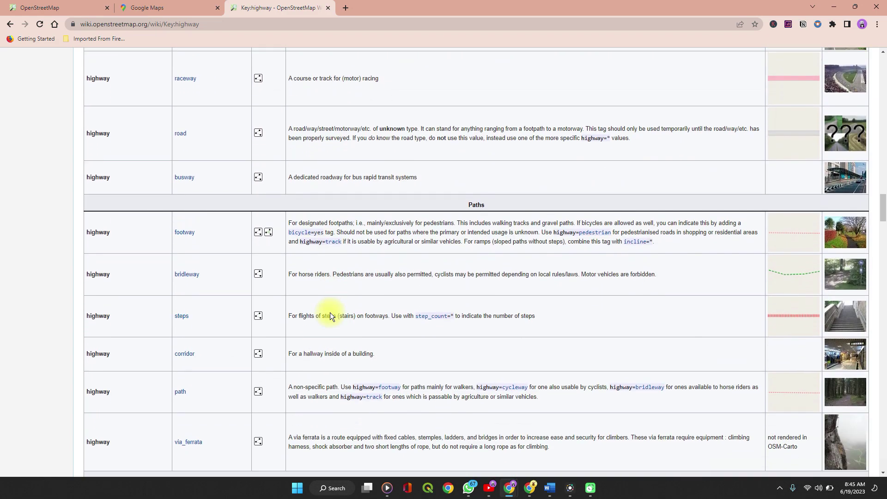
{"action": "scroll", "coordinate": [321, 230], "scroll_direction": "down", "scroll_amount": 7}
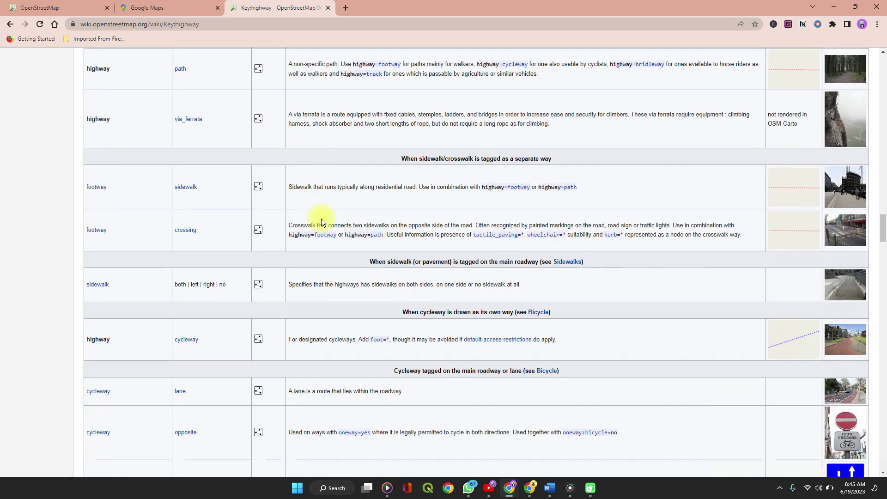
- Return to the map editor, set the straightened line's feature type to Foot Path and connect it to the adjoining service road
{"action": "left_click", "coordinate": [39, 8]}
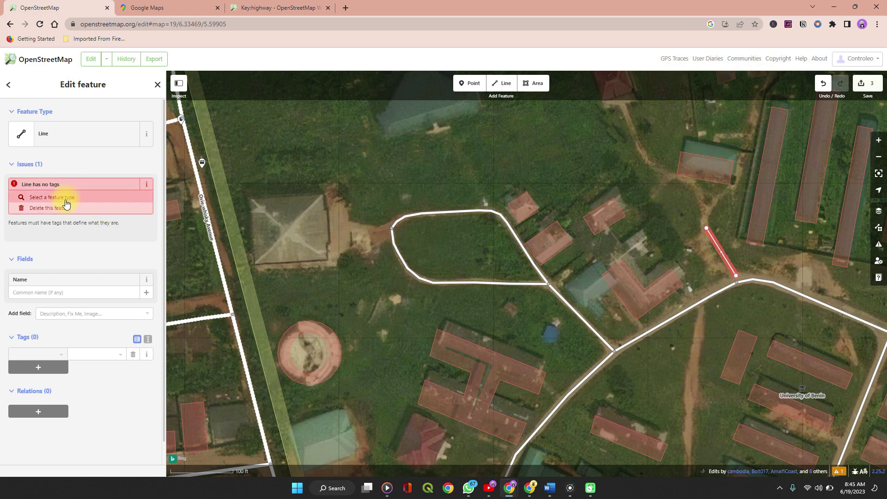
{"action": "left_click", "coordinate": [66, 138]}
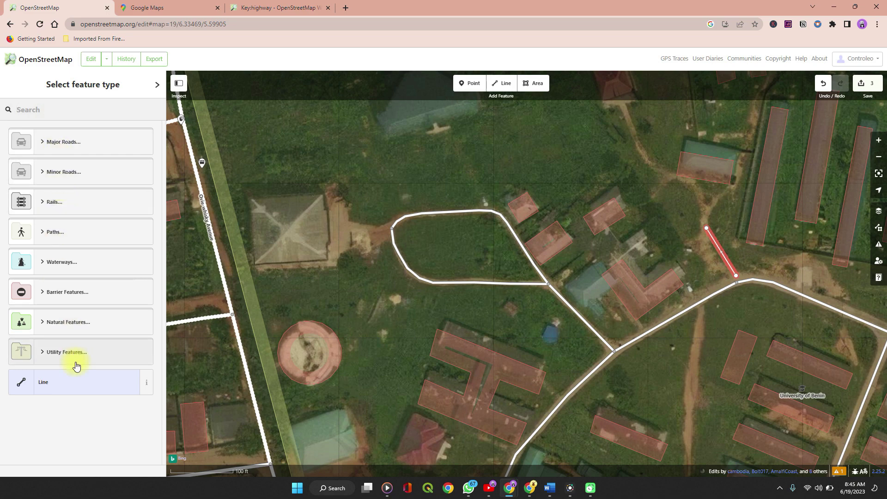
{"action": "left_click", "coordinate": [76, 378]}
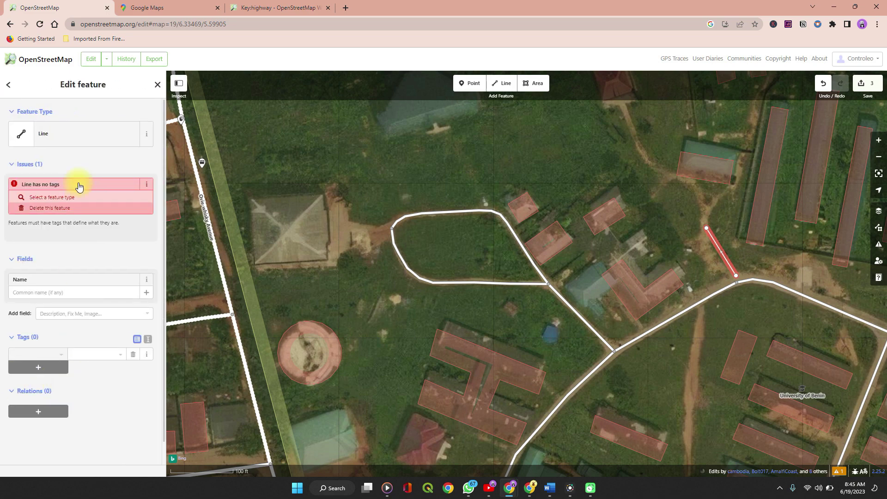
{"action": "left_click", "coordinate": [79, 139]}
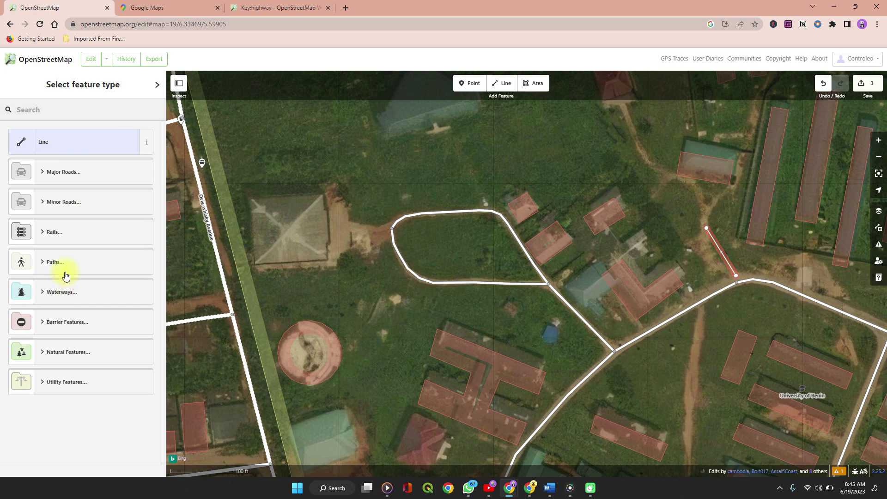
{"action": "left_click", "coordinate": [63, 262]}
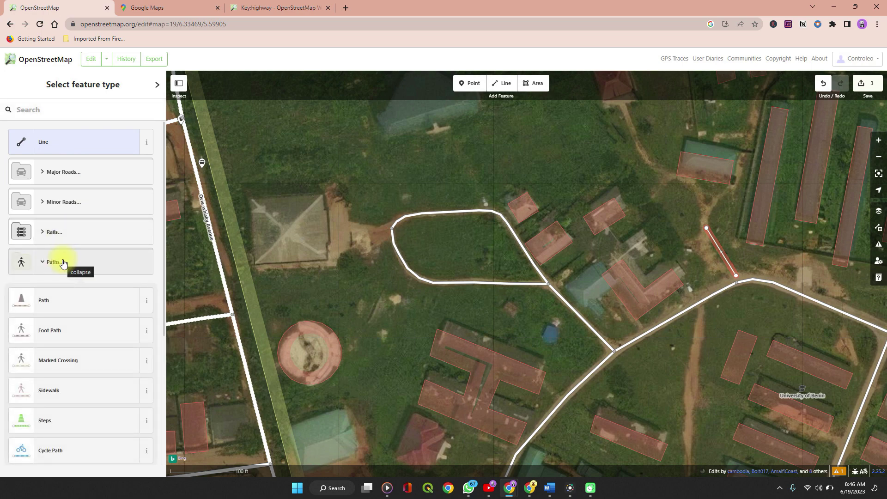
{"action": "scroll", "coordinate": [61, 299], "scroll_direction": "down", "scroll_amount": 3}
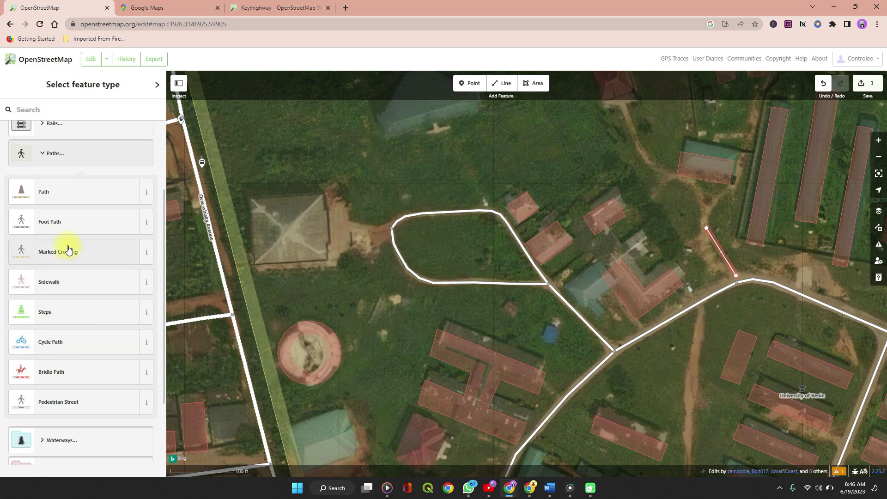
{"action": "left_click", "coordinate": [54, 222]}
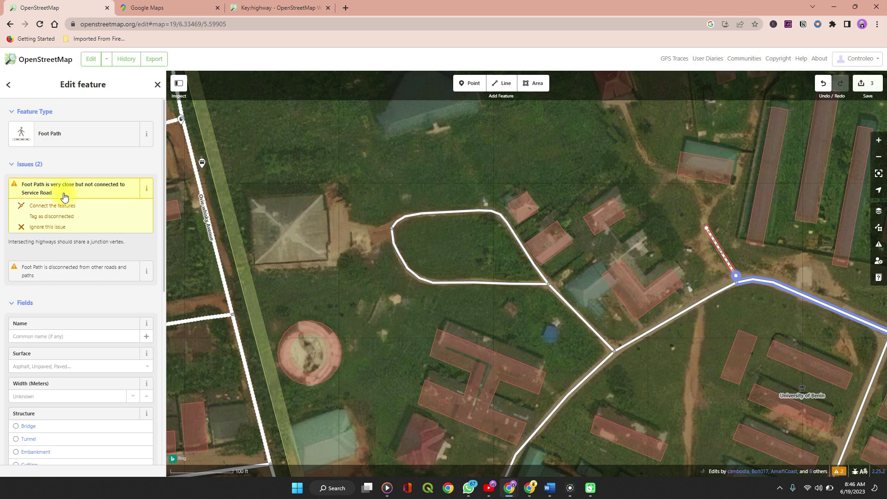
{"action": "left_click", "coordinate": [55, 211]}
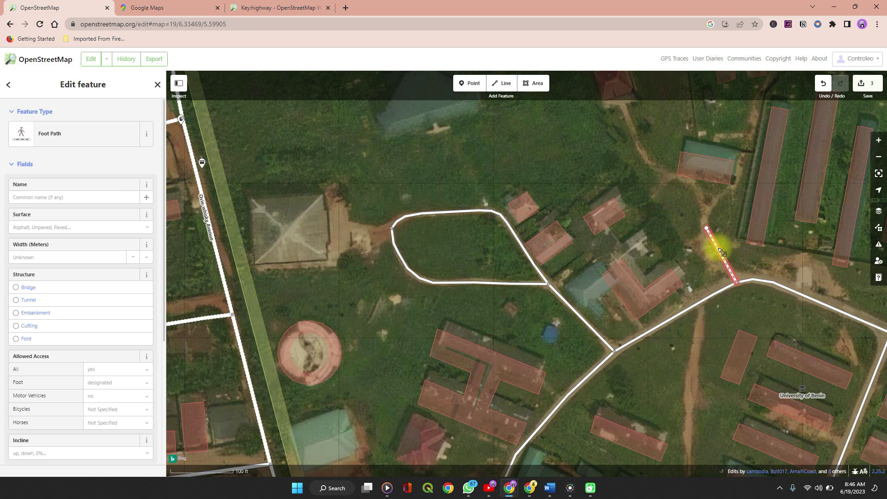
- Delete the foot path line and prepare the remaining edits for upload with the changeset comment "ghkj"
{"action": "key", "text": "Delete"}
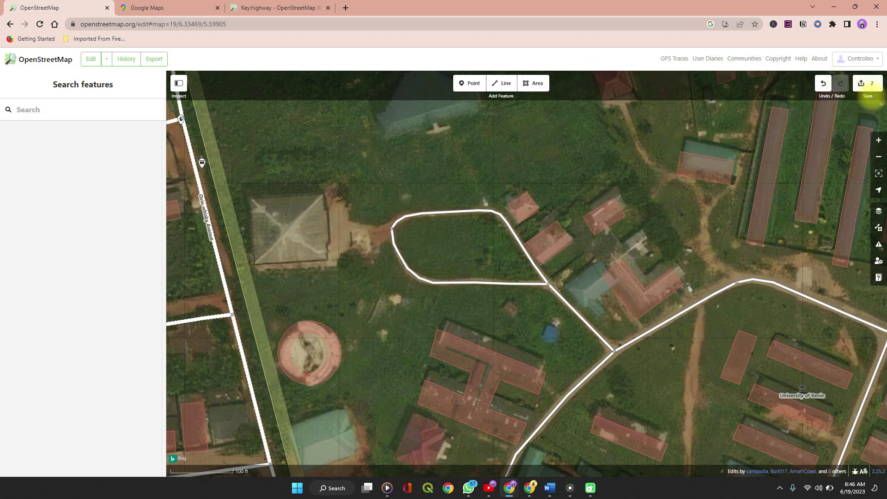
{"action": "left_click", "coordinate": [871, 86]}
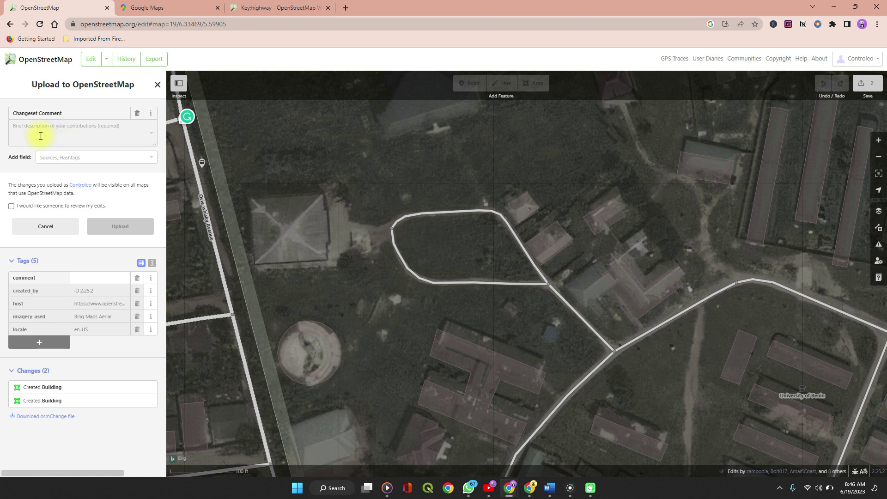
{"action": "type", "text": "ghkj"}
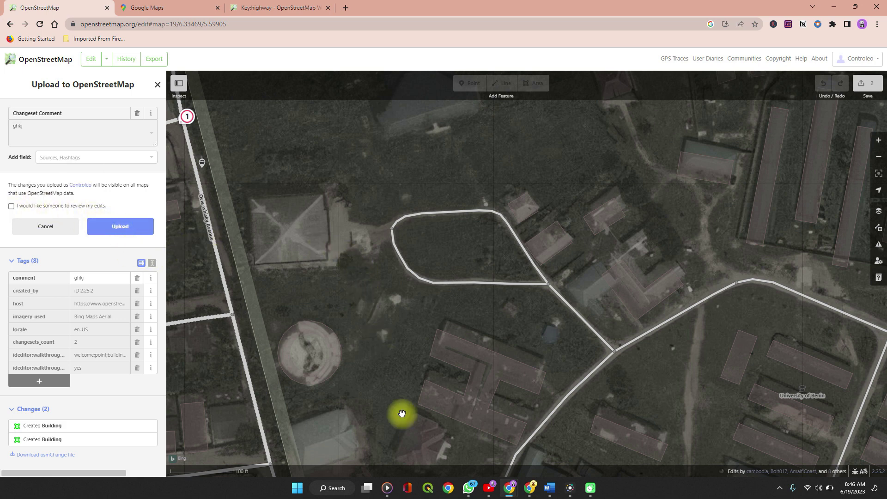
- Switch to the YouTube window and browse back up through the Spatial Data Hub video list
{"action": "left_click", "coordinate": [488, 490]}
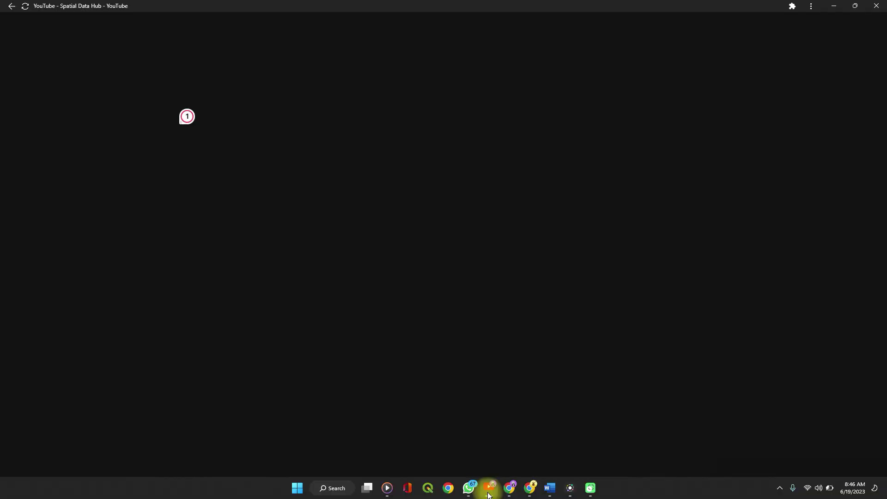
{"action": "scroll", "coordinate": [382, 297], "scroll_direction": "up", "scroll_amount": 5}
{"action": "scroll", "coordinate": [382, 296], "scroll_direction": "up", "scroll_amount": 8}
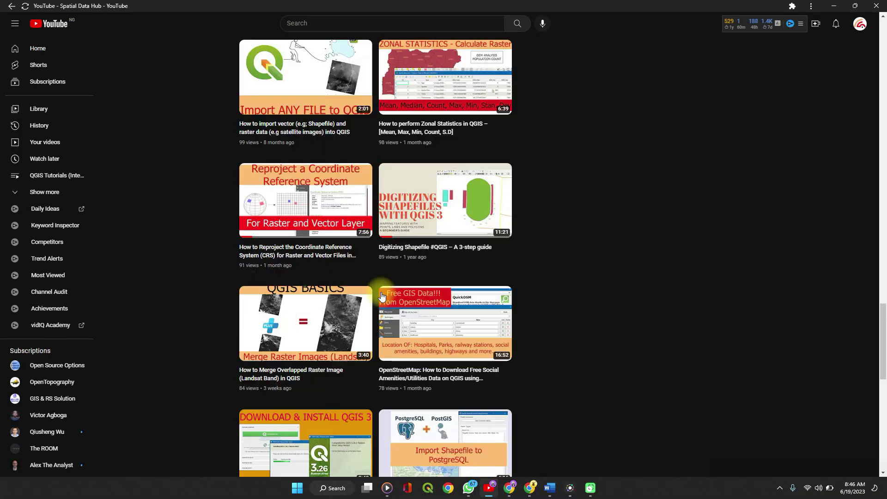
{"action": "scroll", "coordinate": [382, 297], "scroll_direction": "up", "scroll_amount": 10}
{"action": "scroll", "coordinate": [381, 292], "scroll_direction": "up", "scroll_amount": 15}
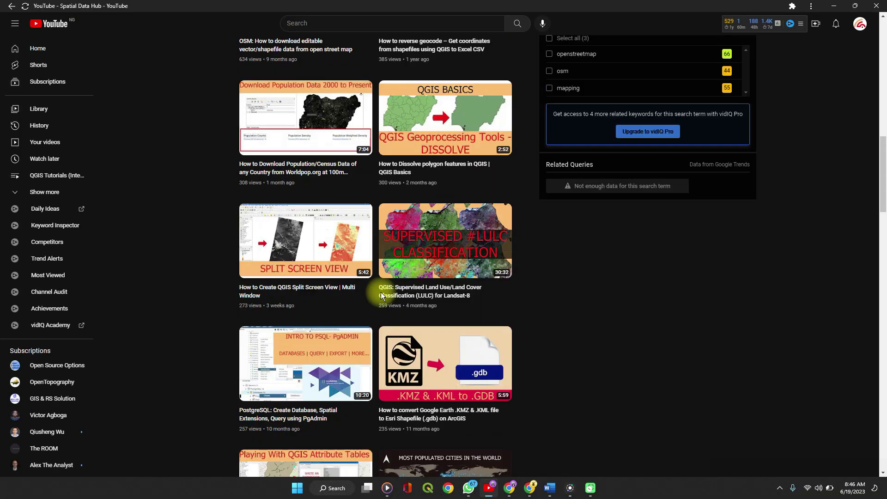